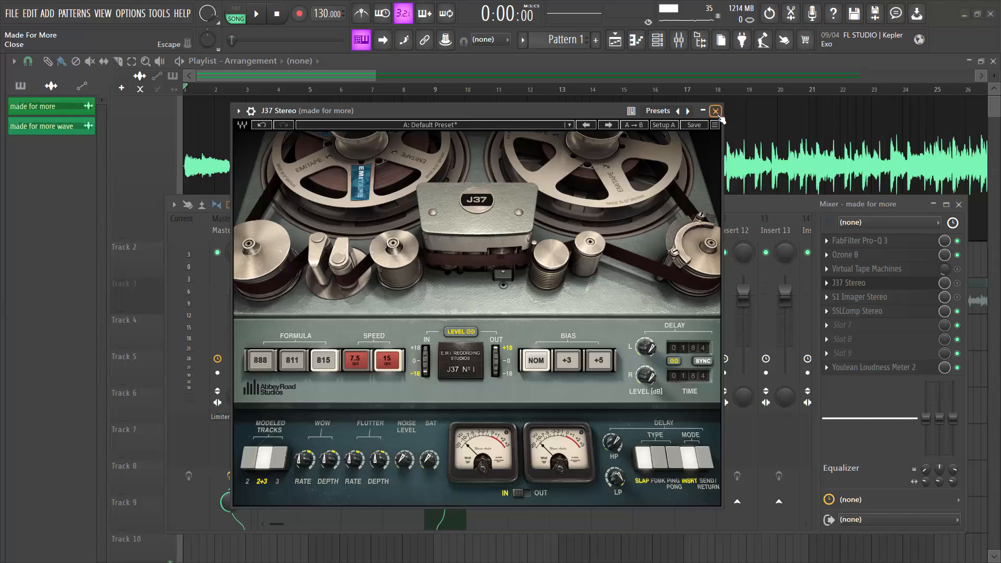
- Close the J37 Stereo plugin and check which mixer track the "made for more wave" clip is routed to
left_click(716, 110)
left_click(679, 39)
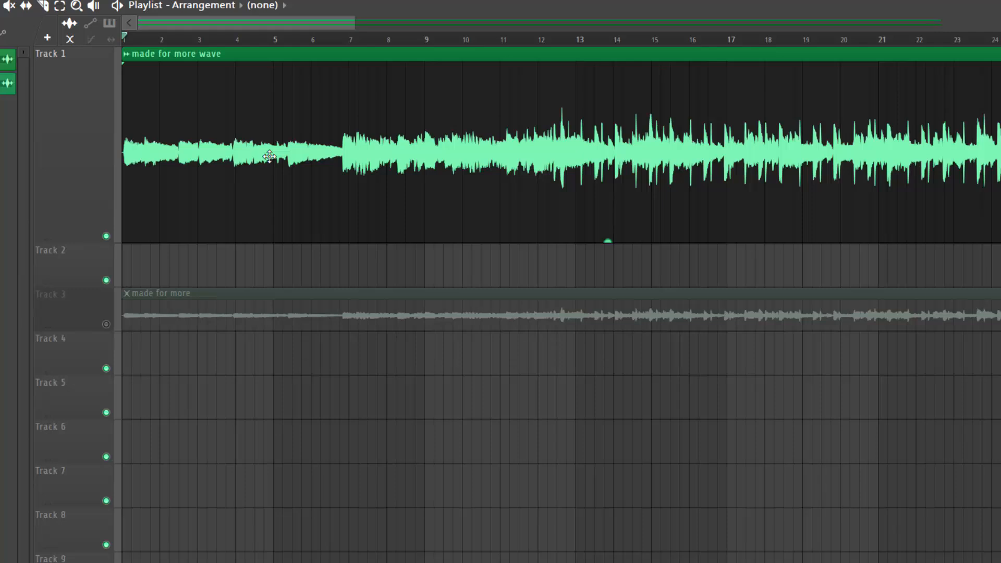
double_click(667, 155)
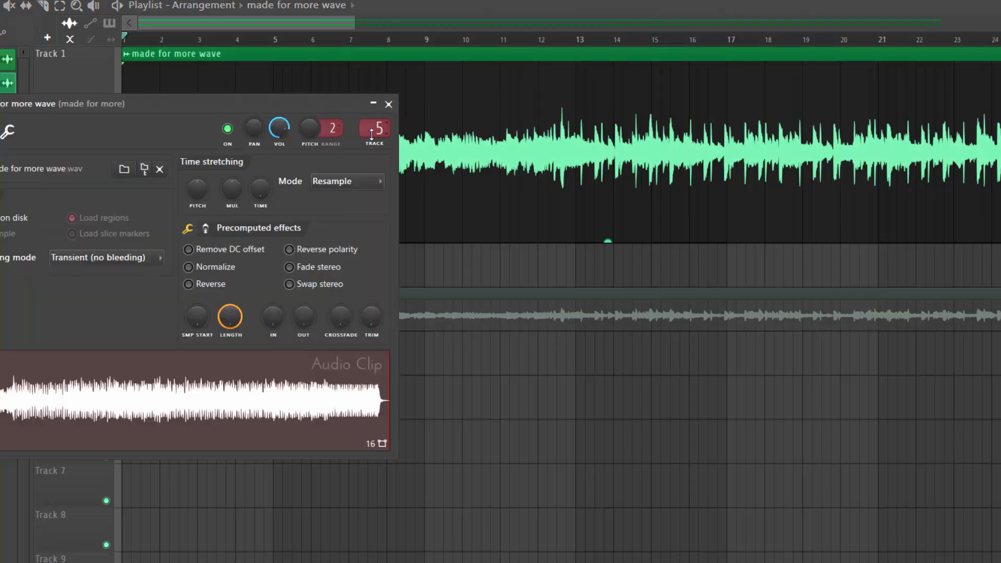
left_click(708, 6)
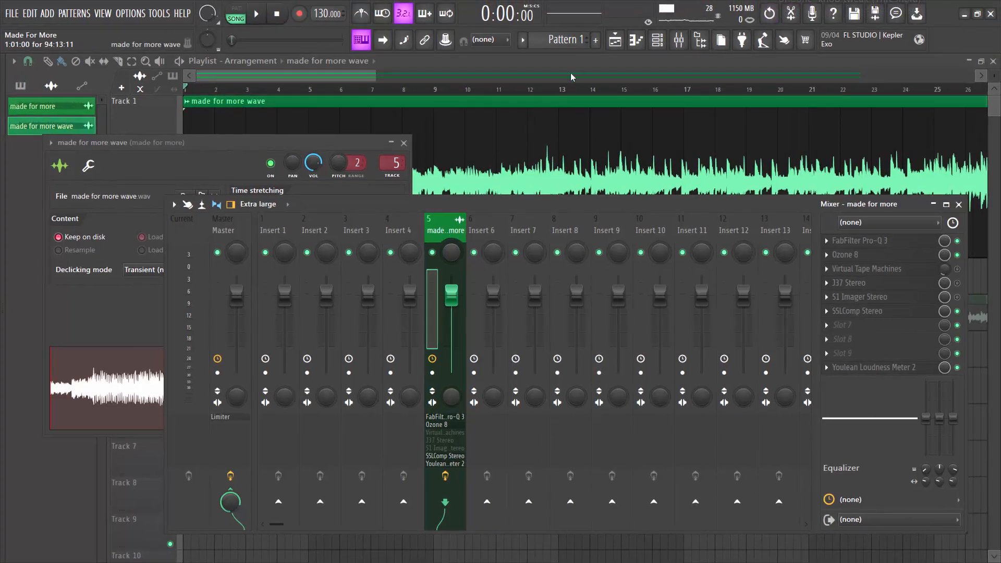
left_click(404, 143)
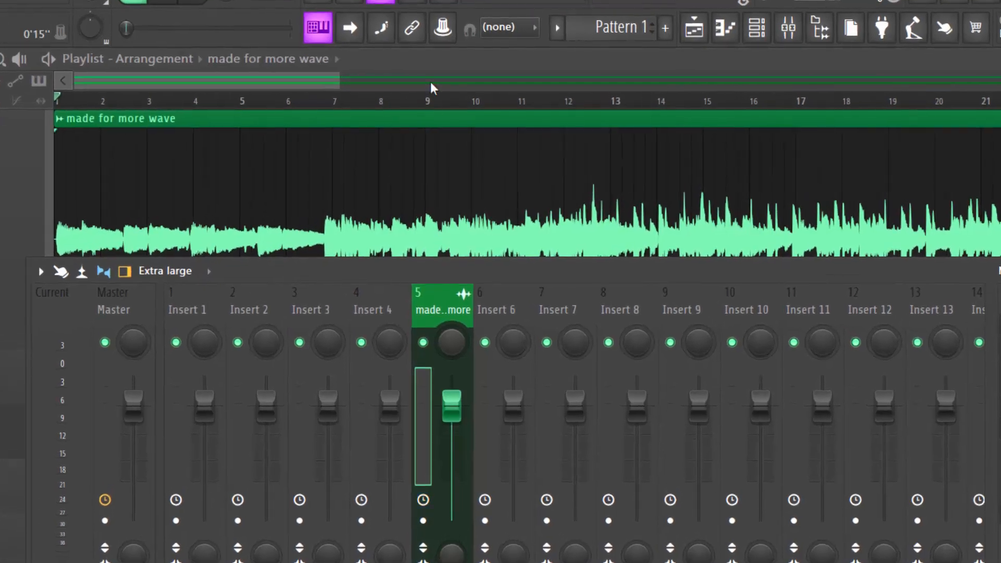
left_click(543, 68)
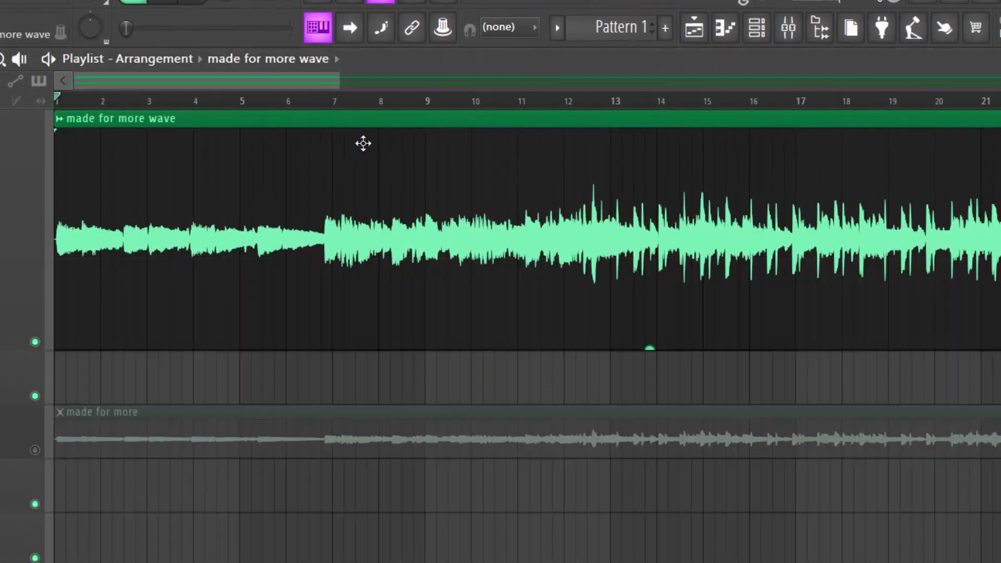
- Set the playback position just before bar 12 and listen to the "made for more wave" clip from there
left_click(563, 102)
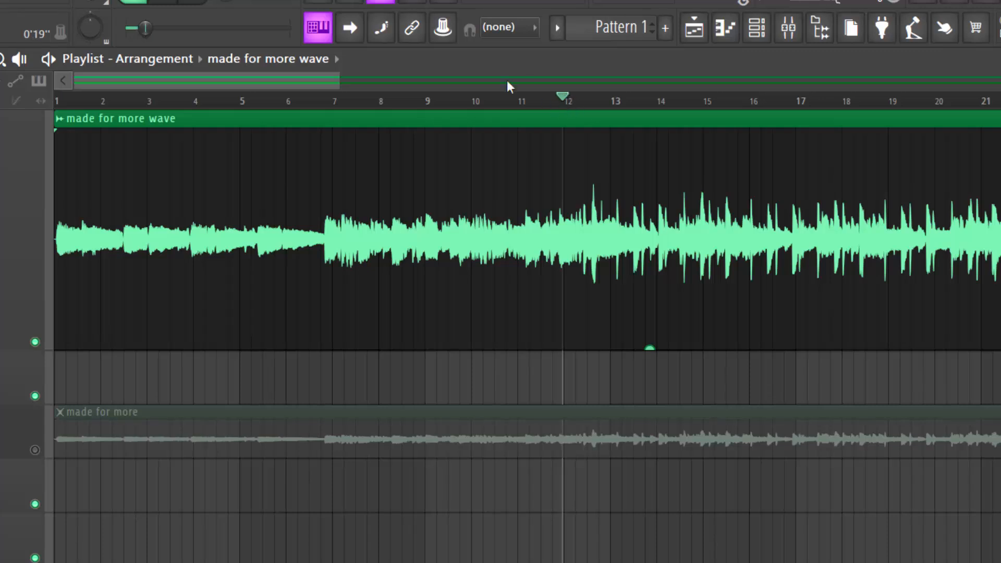
key("space")
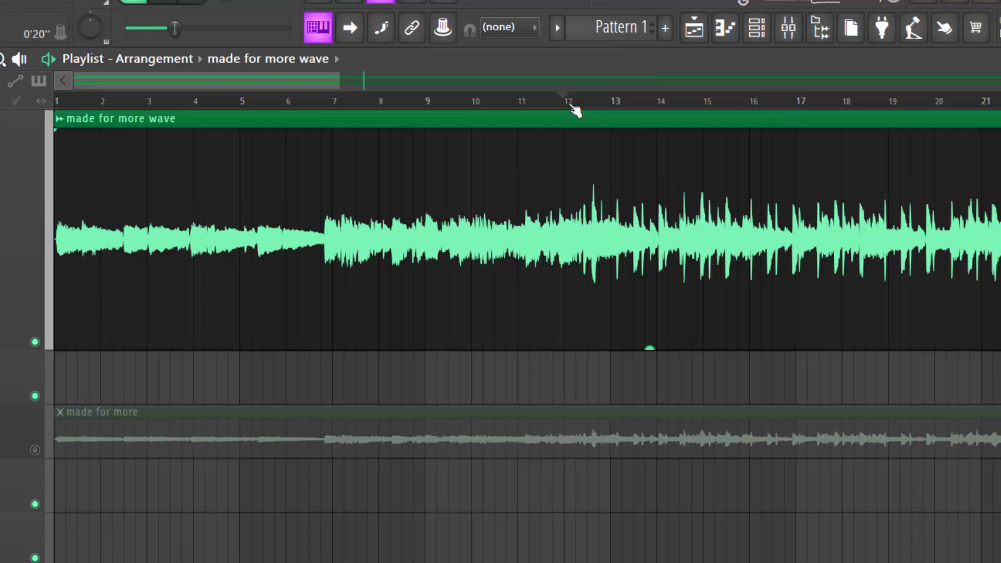
left_click(571, 104)
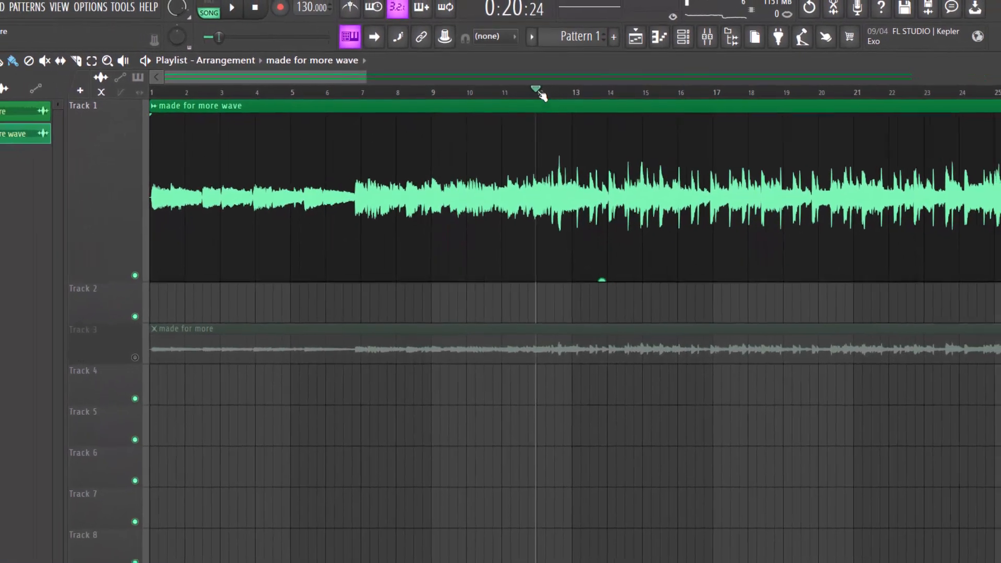
- Mark bars 12 to 27 as a time selection, clear it again and place the playback position just before bar 12
left_click_drag(539, 92, 863, 113)
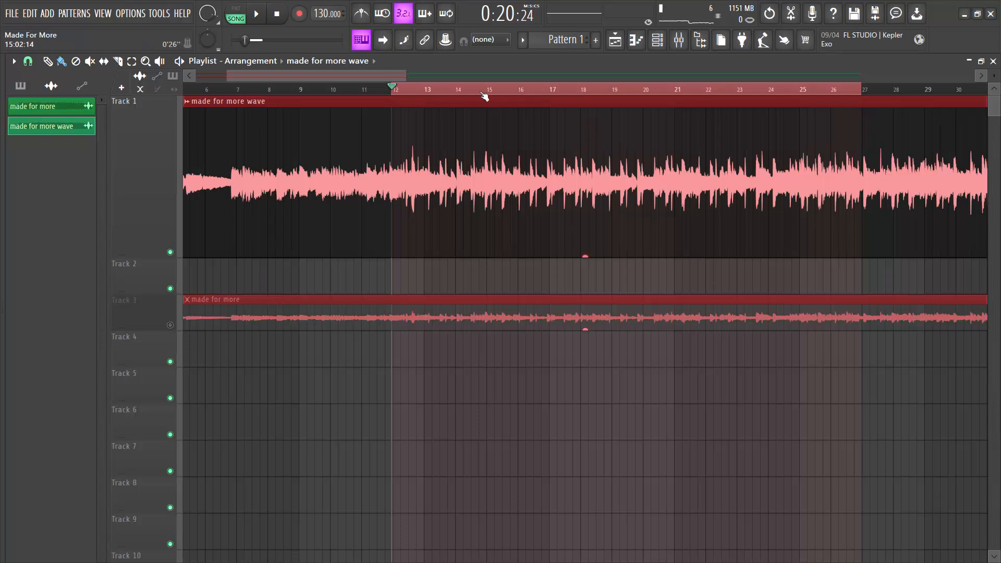
left_click(391, 90)
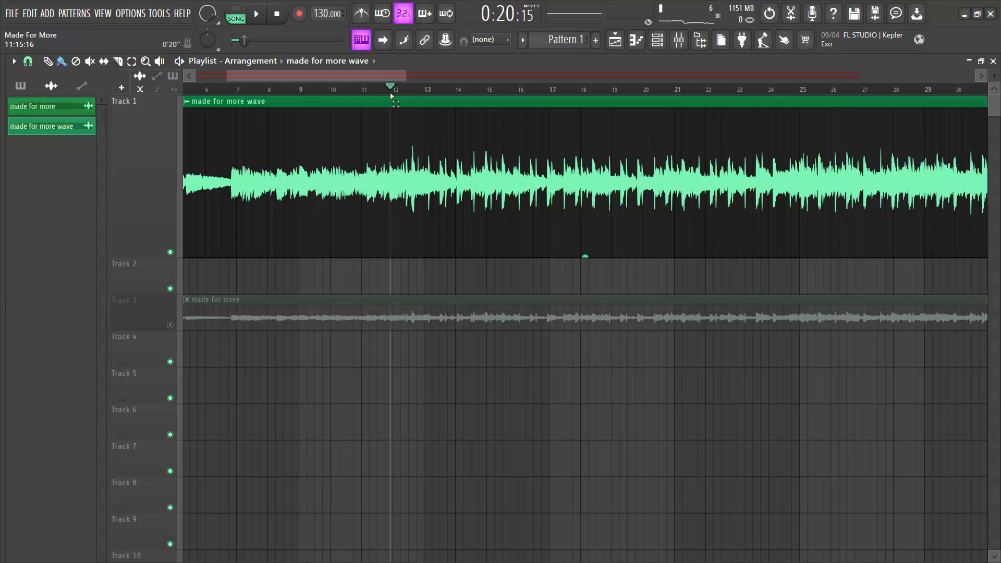
left_click_drag(390, 76, 490, 73)
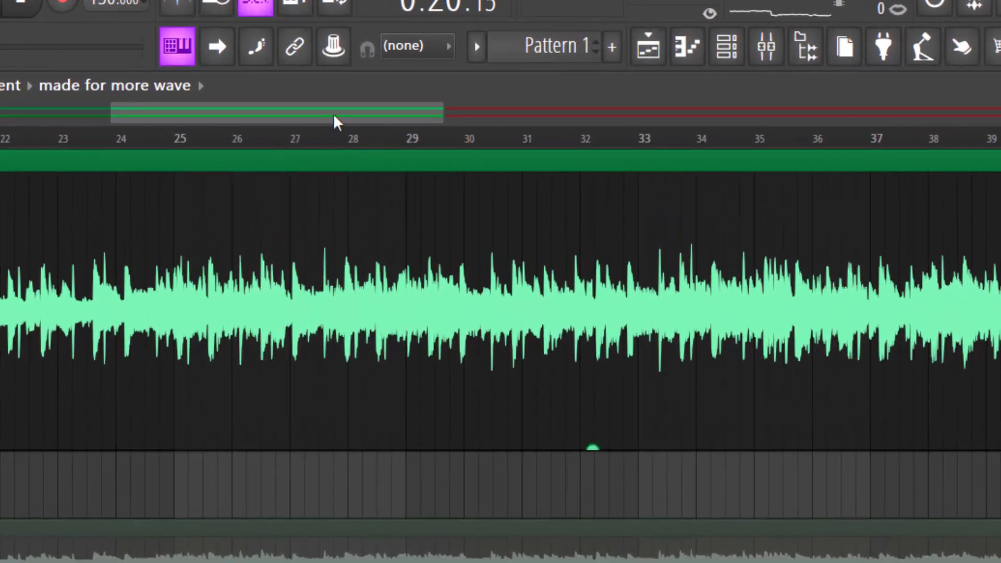
left_click_drag(364, 110, 202, 124)
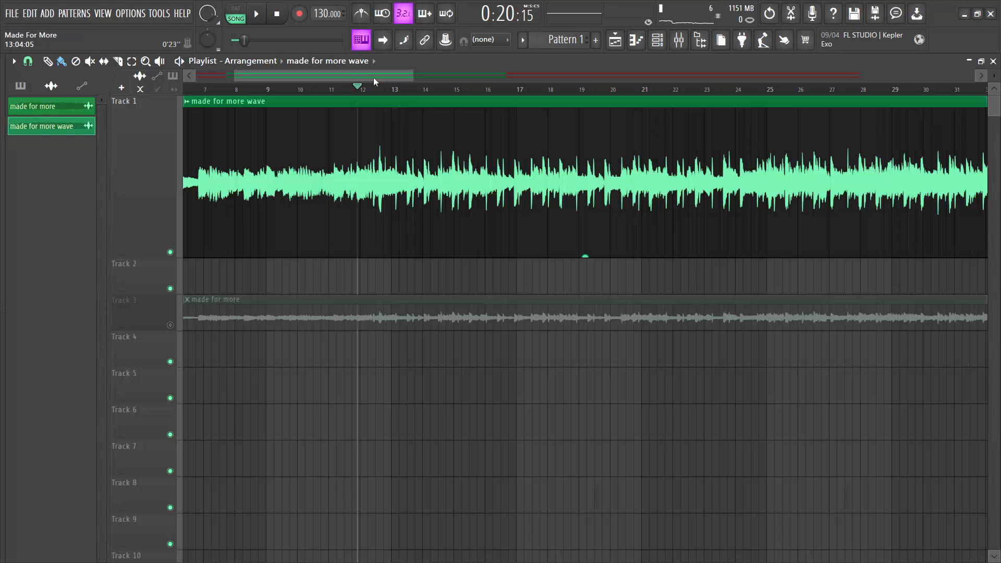
- Display the mixer track assigned to the "made for more wave" clip and open FabFilter Pro-Q 3 from its effect chain
double_click(405, 147)
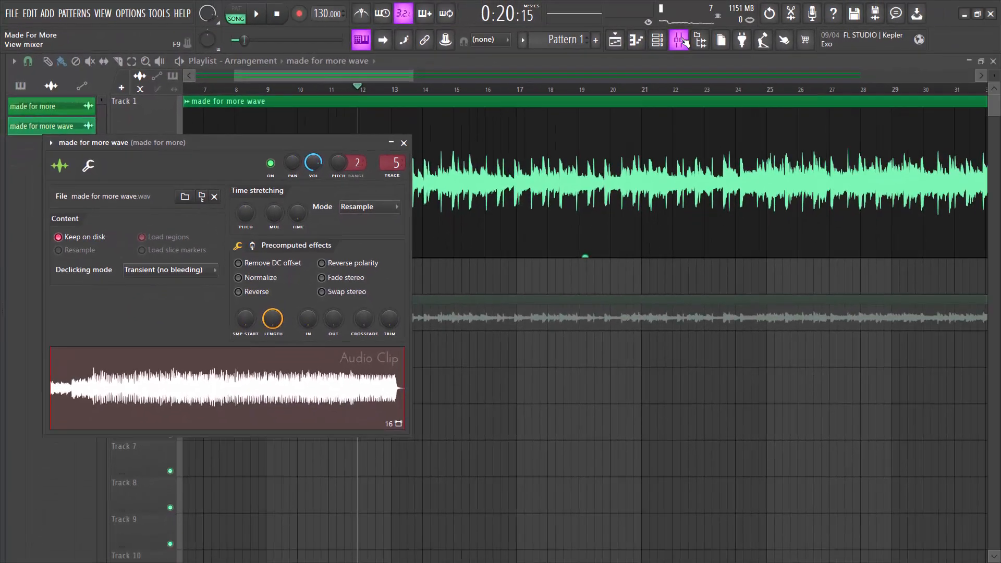
double_click(584, 211)
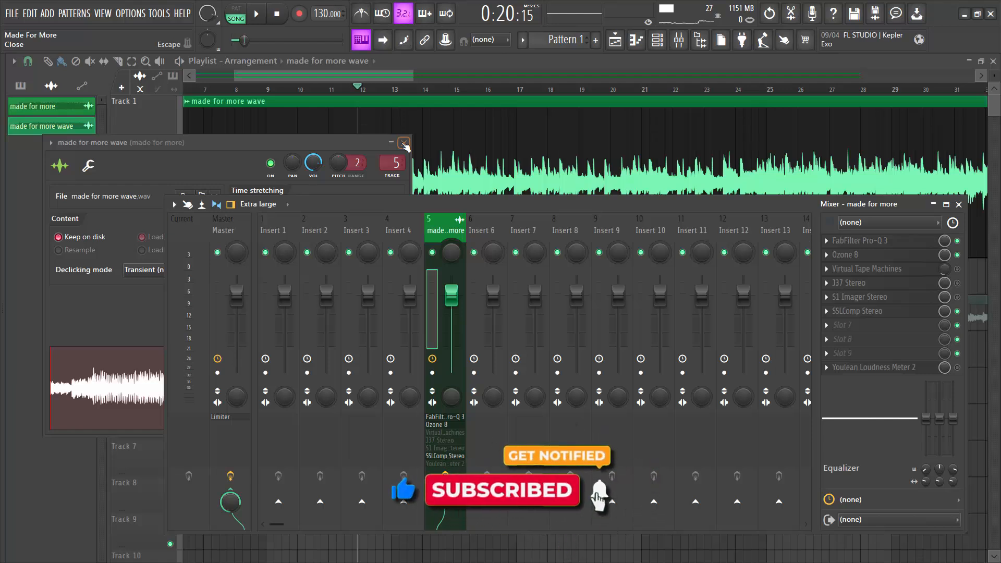
left_click(404, 143)
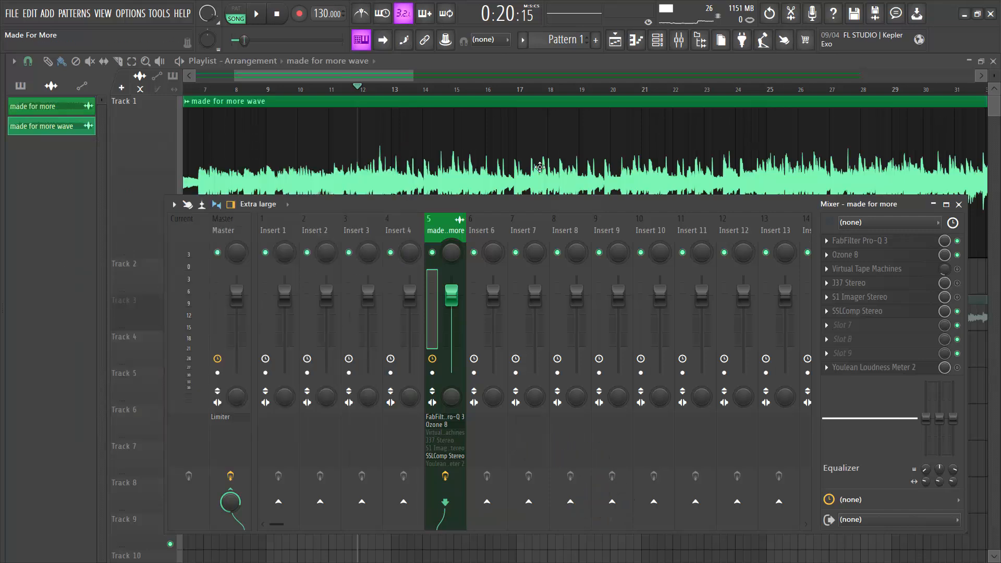
left_click(863, 243)
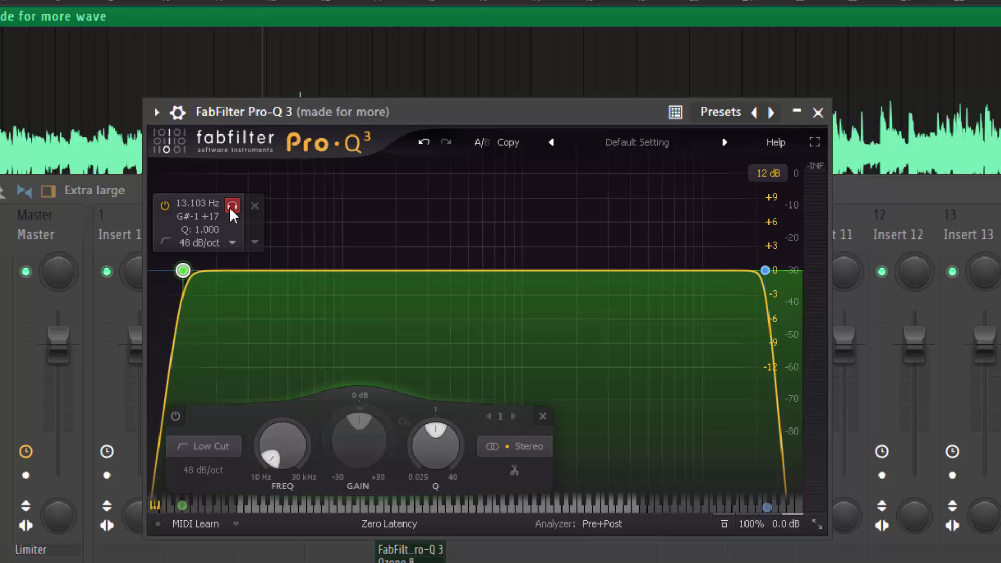
- Audition the low-cut band in solo during playback and set its frequency to about 13.25 Hz
key("space")
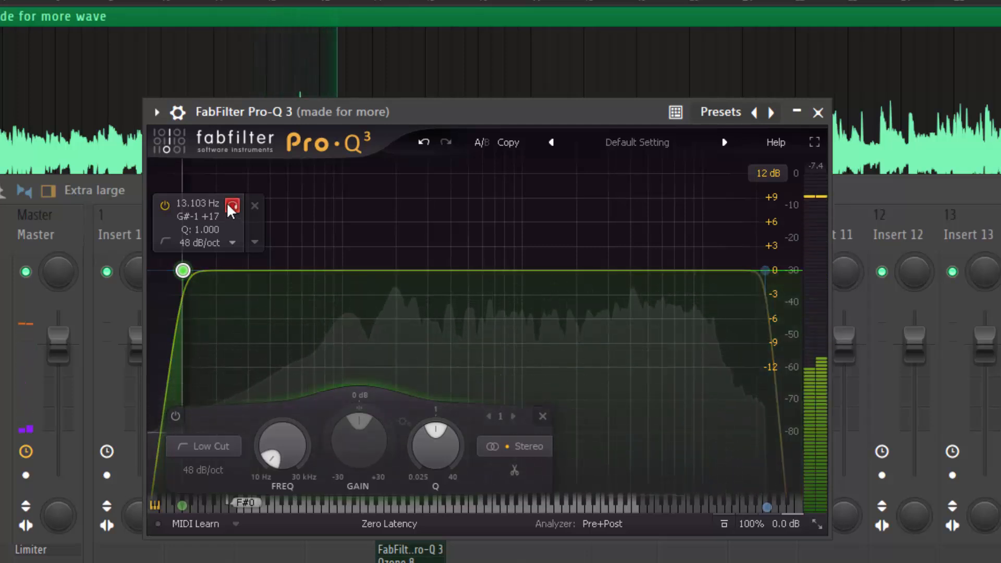
left_click_drag(226, 202, 221, 202)
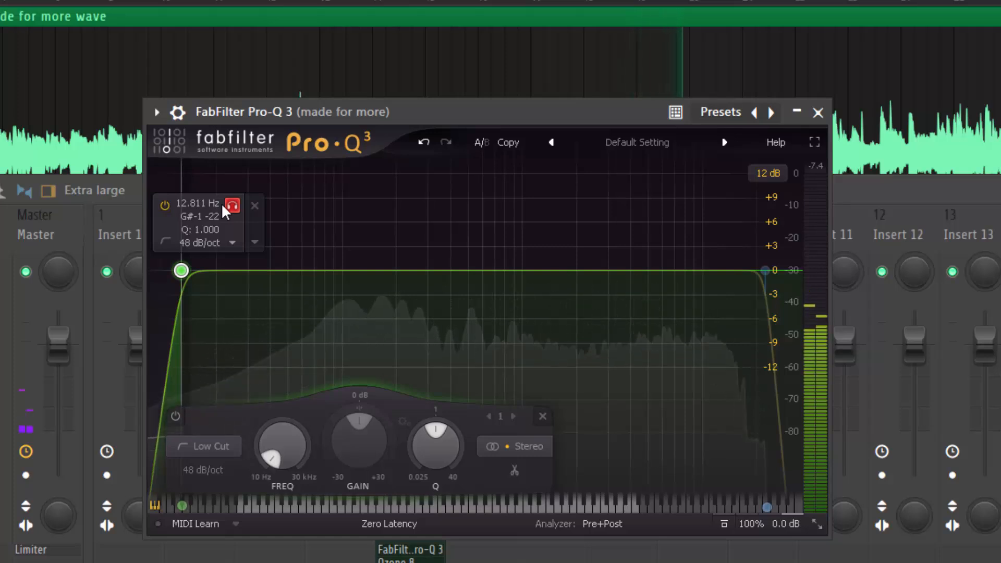
left_click_drag(221, 203, 224, 248)
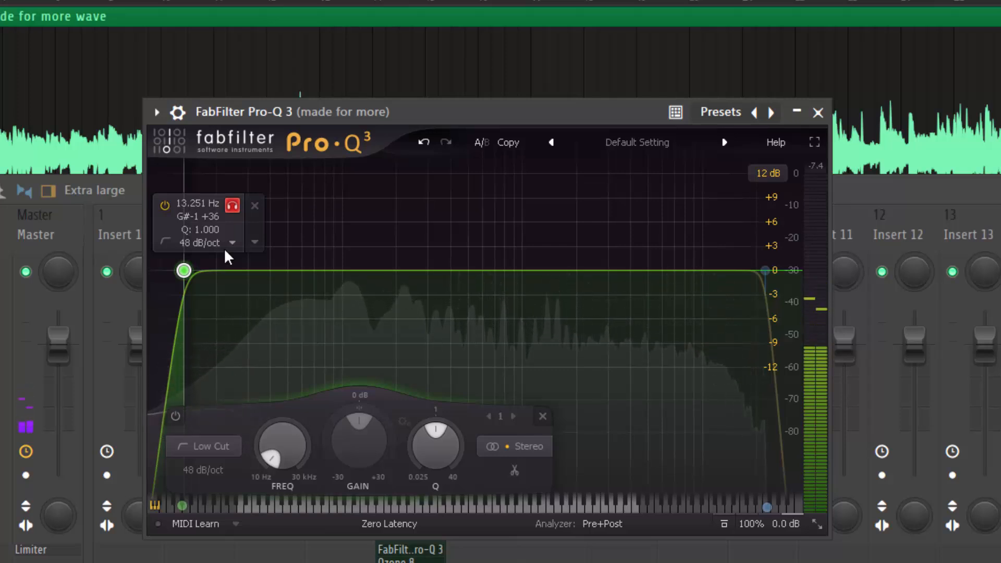
left_click_drag(225, 250, 225, 251)
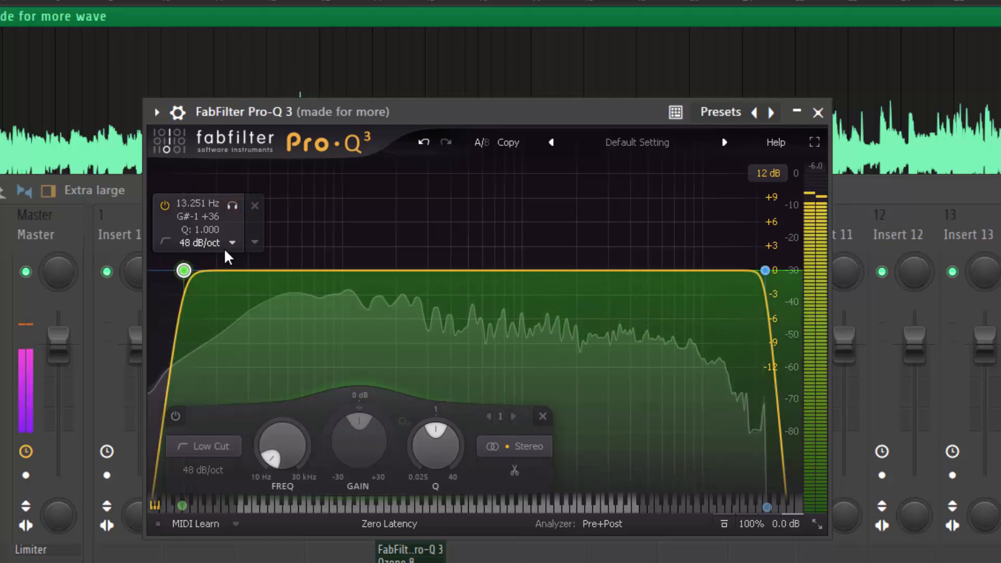
key("space")
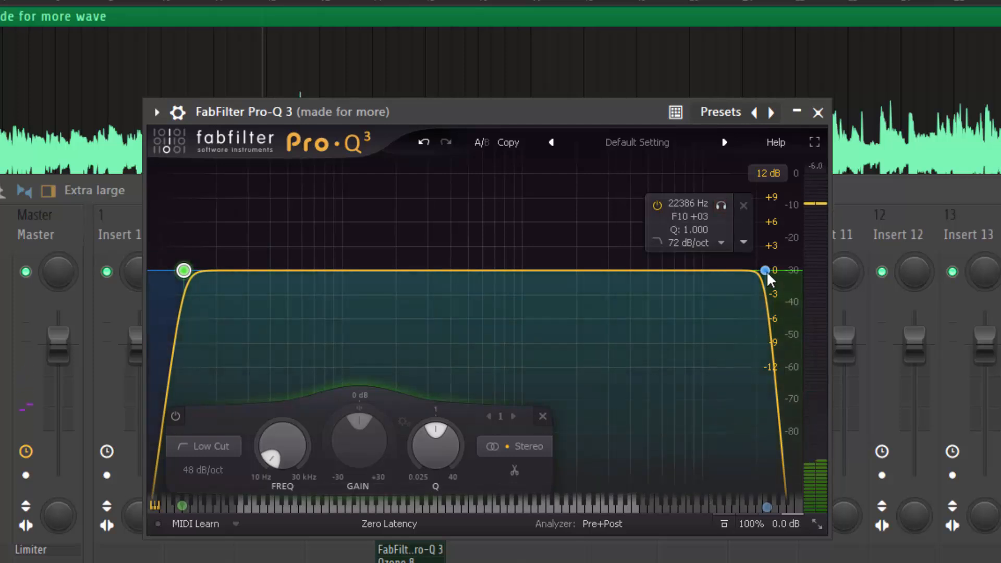
- Lower the high-cut band's frequency slightly while auditioning it in solo during playback, and close Pro-Q 3
left_click(766, 271)
left_click(720, 205)
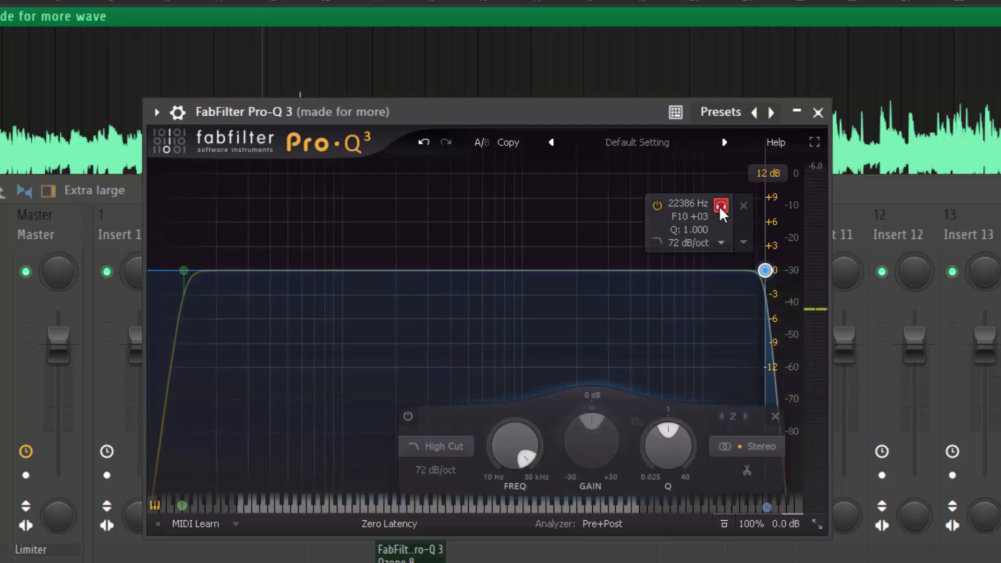
key("space")
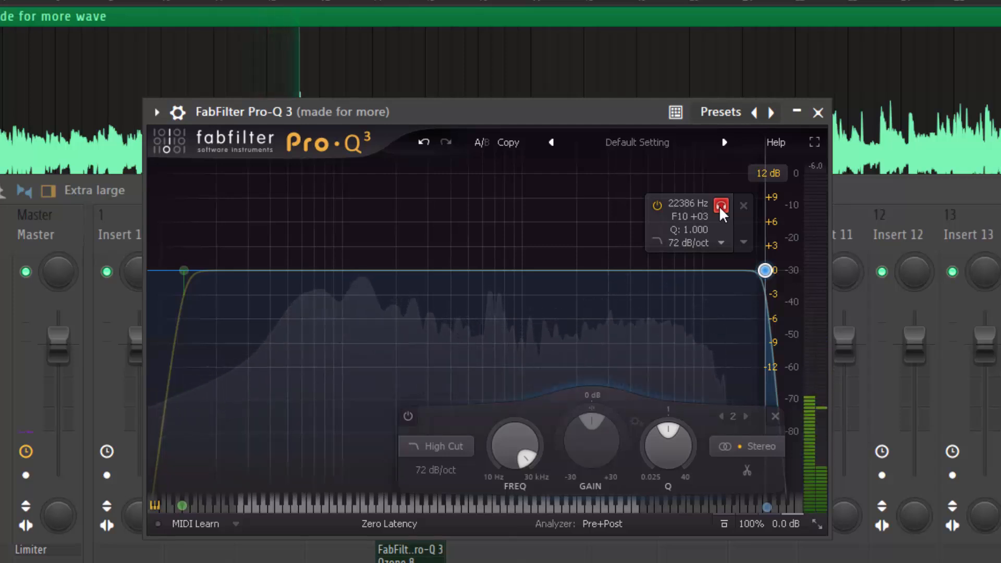
left_click_drag(719, 206, 706, 227)
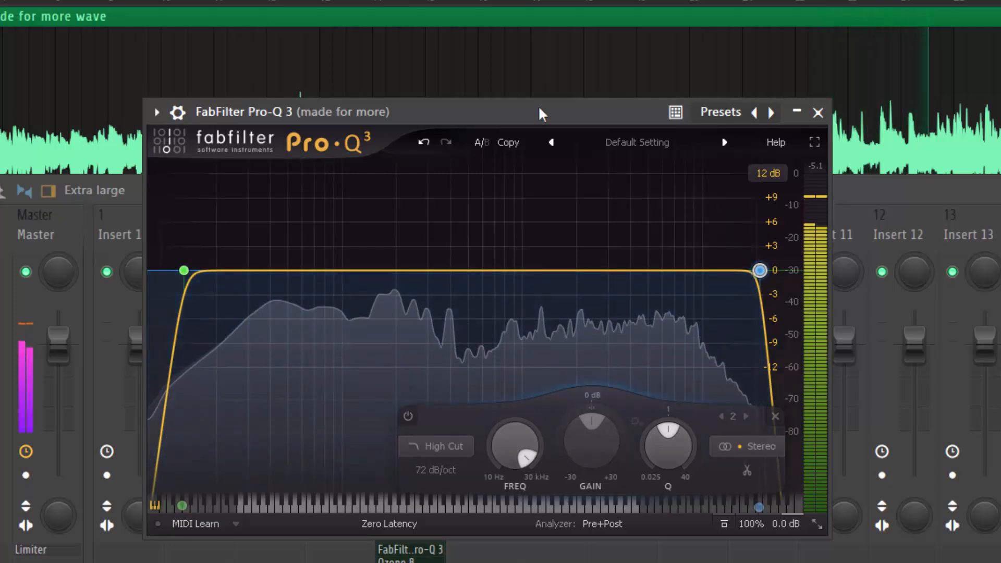
key("space")
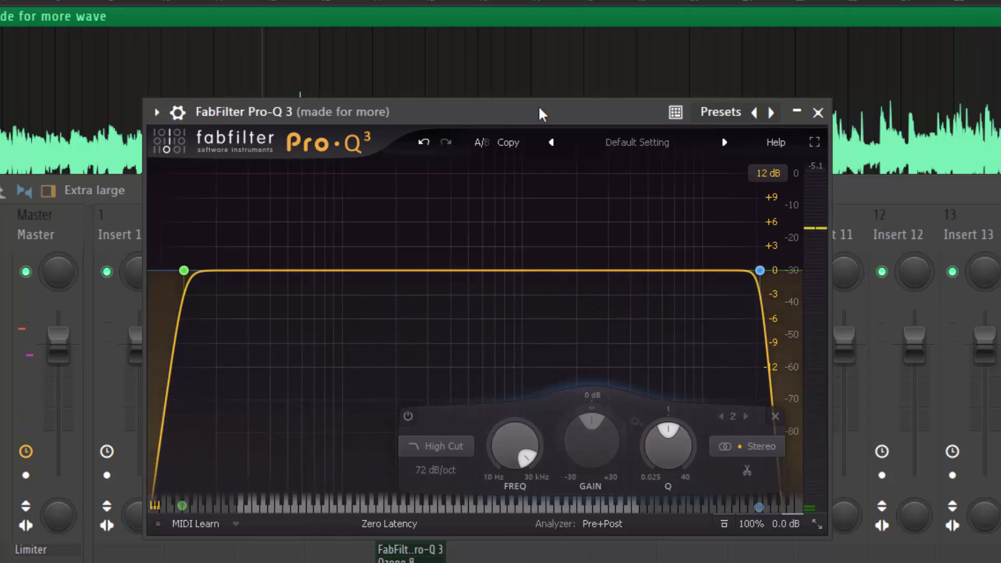
left_click(829, 115)
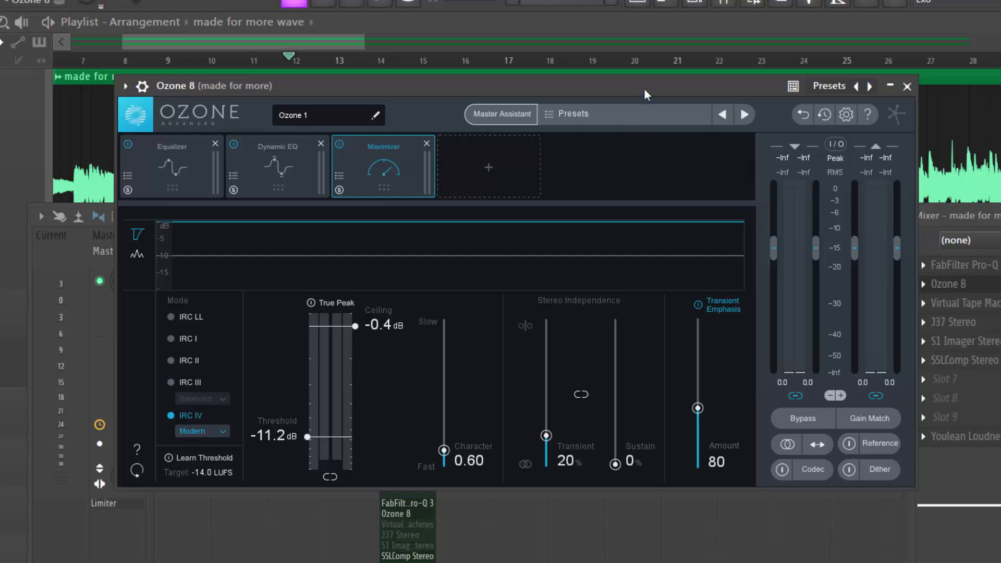
- Review Ozone 8's Equalizer, the modules available to add and the loaded reference track, ending on the Equalizer
left_click_drag(643, 92, 630, 113)
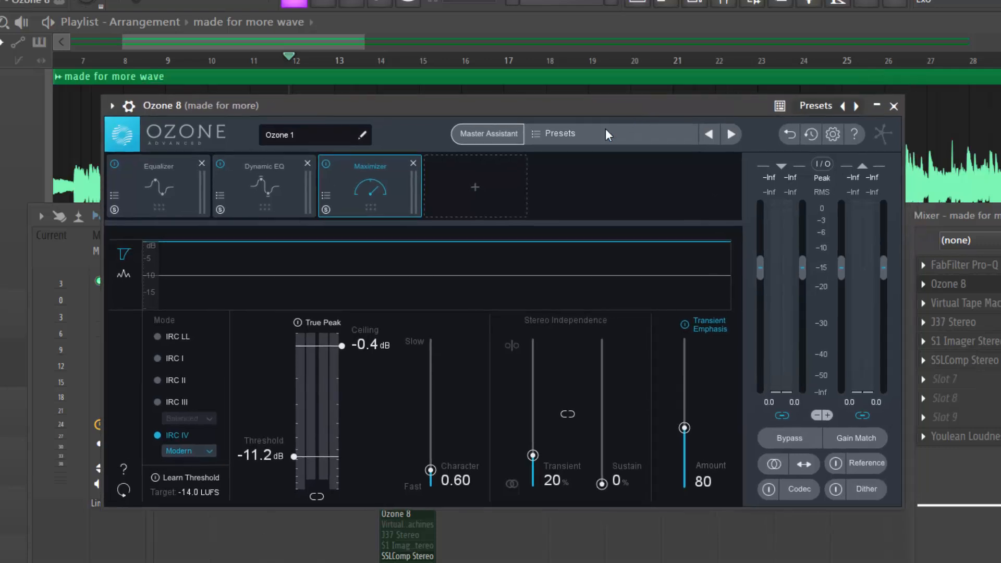
left_click(182, 197)
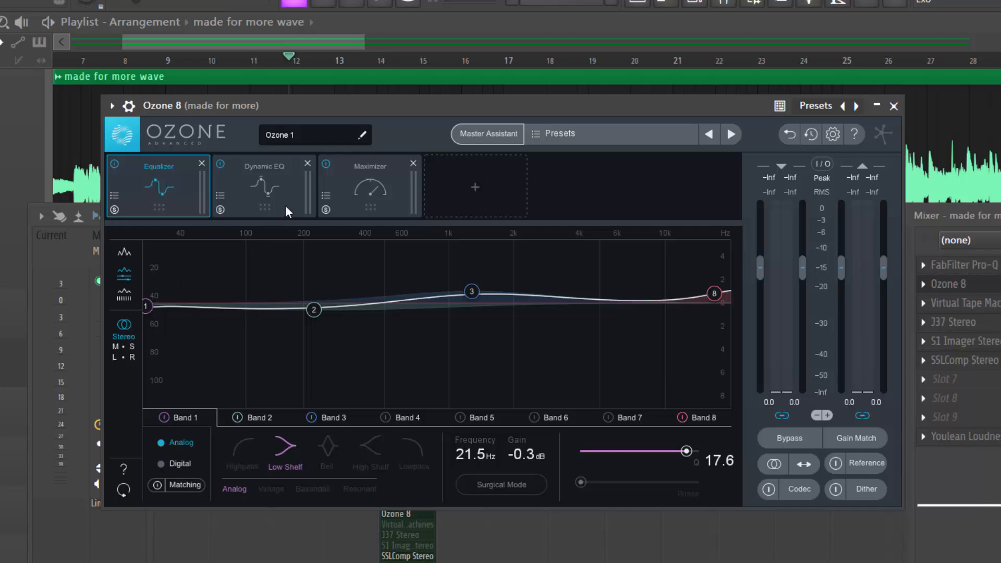
left_click(486, 192)
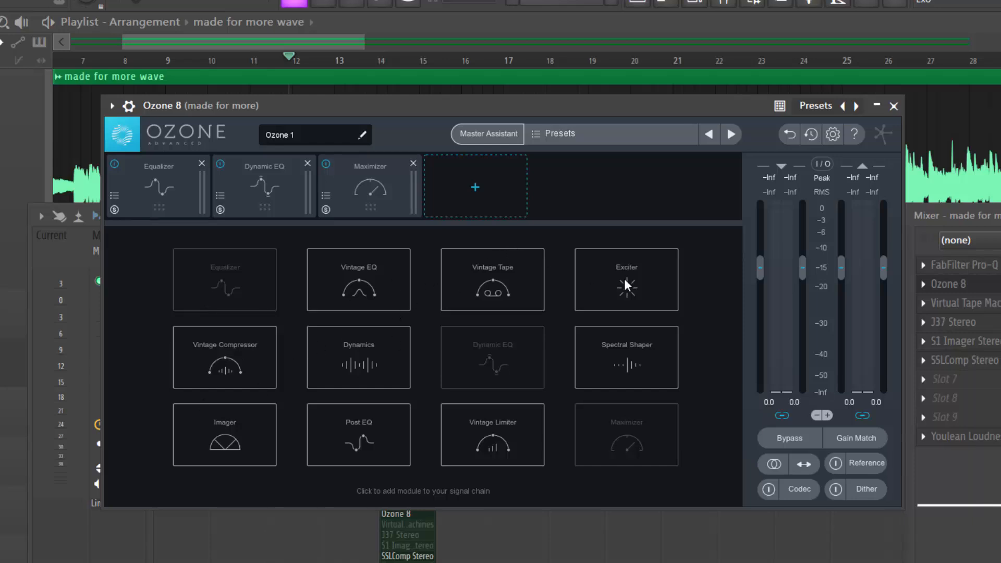
left_click(182, 200)
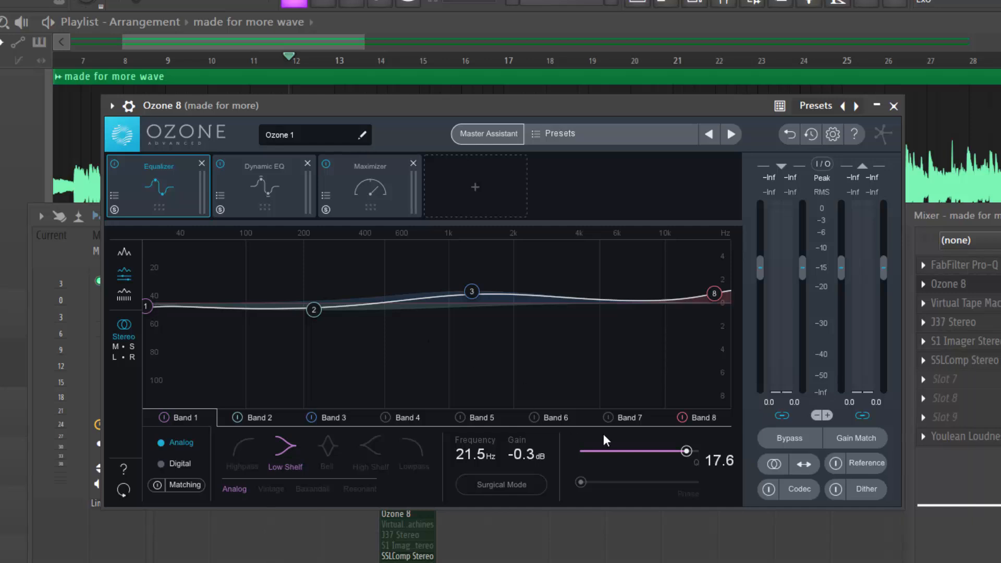
left_click(865, 463)
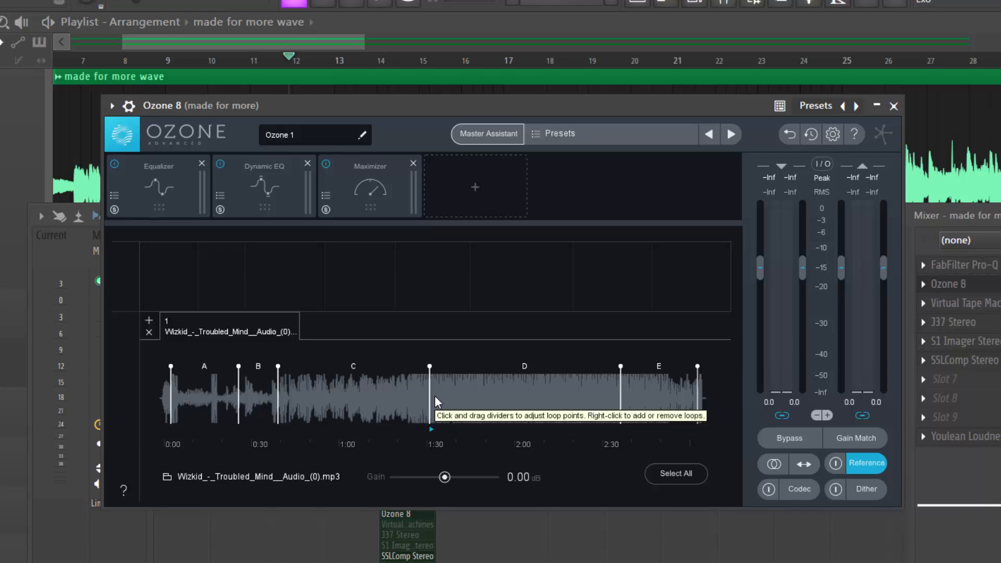
left_click(160, 198)
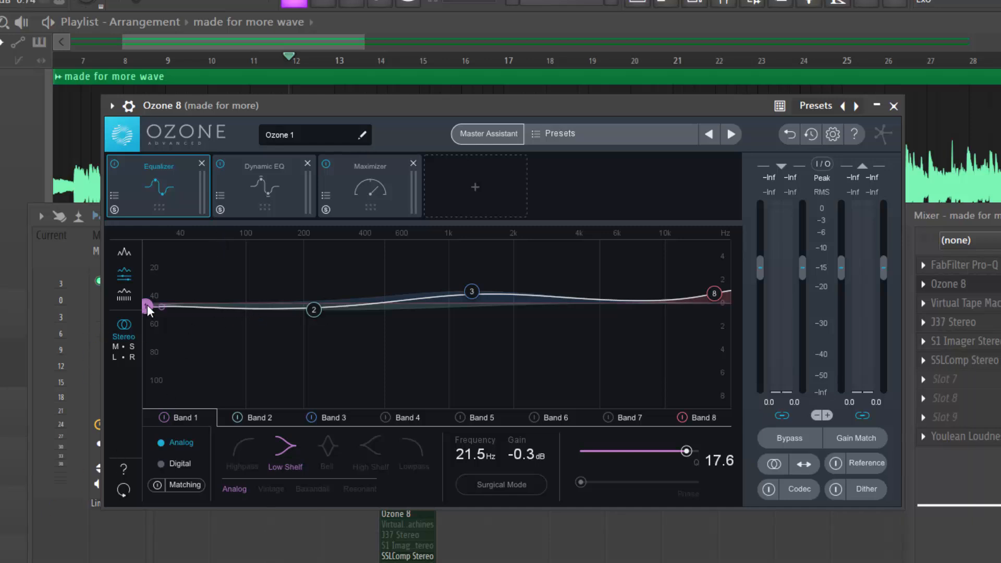
- Fine-tune the low end in Ozone's Equalizer, setting band 2's gain to -0.5 dB at 226 Hz, and listen to the track
left_click_drag(147, 306, 148, 312)
left_click(315, 310)
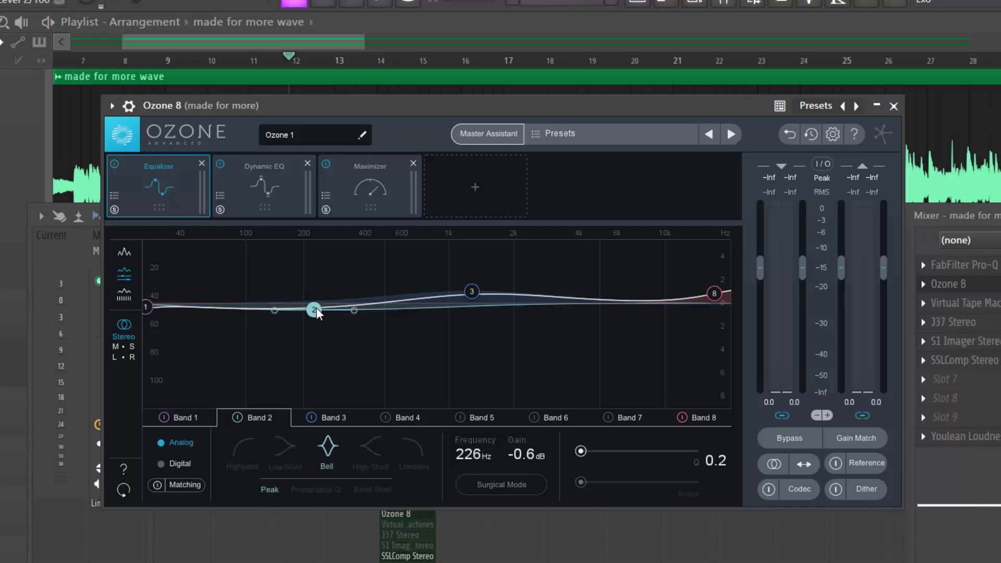
left_click_drag(315, 311, 314, 310)
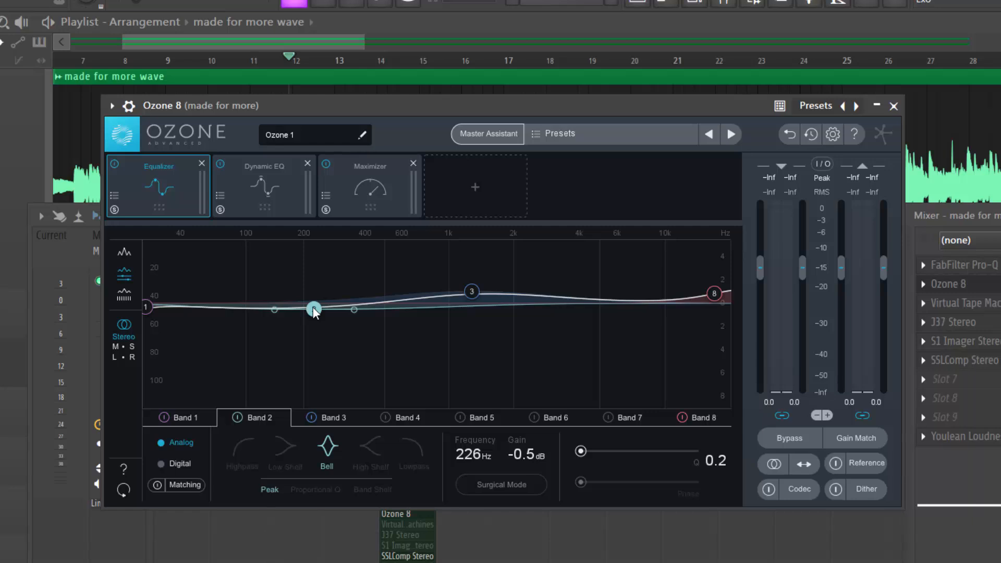
key("space")
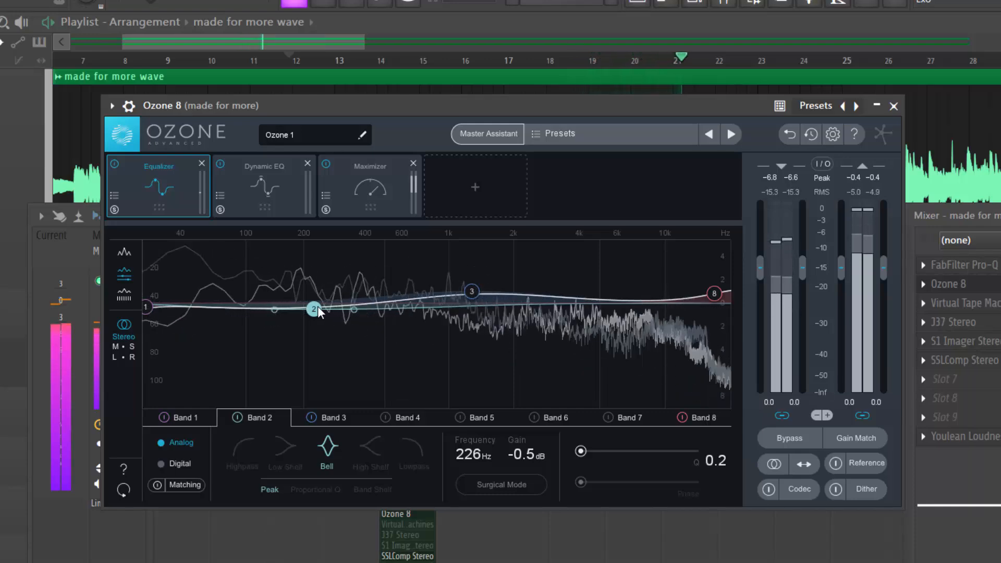
- Review the Equalizer's bands 3 and 8, and play the track to hear the curve
left_click(471, 292)
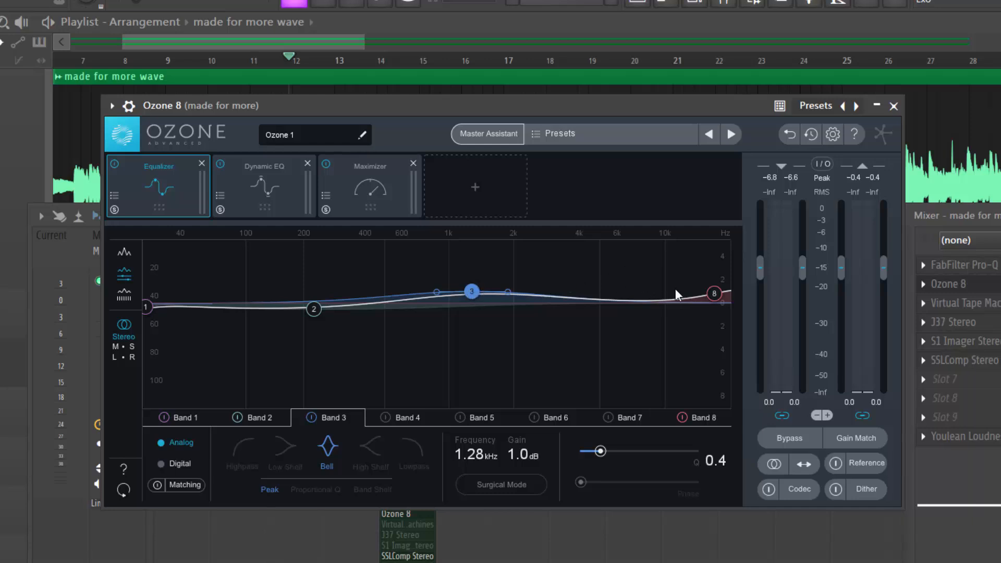
left_click(718, 295)
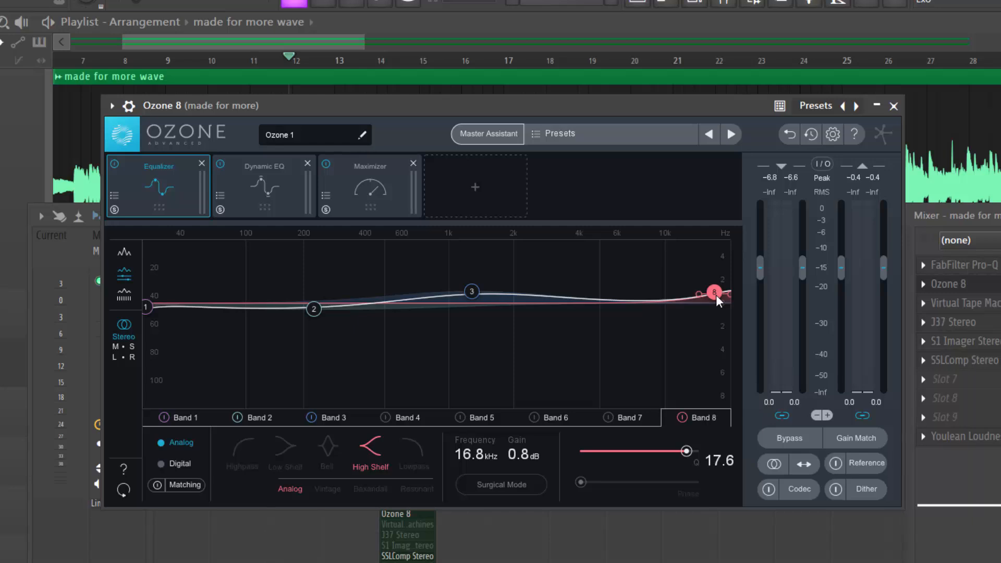
left_click(716, 295)
key("space")
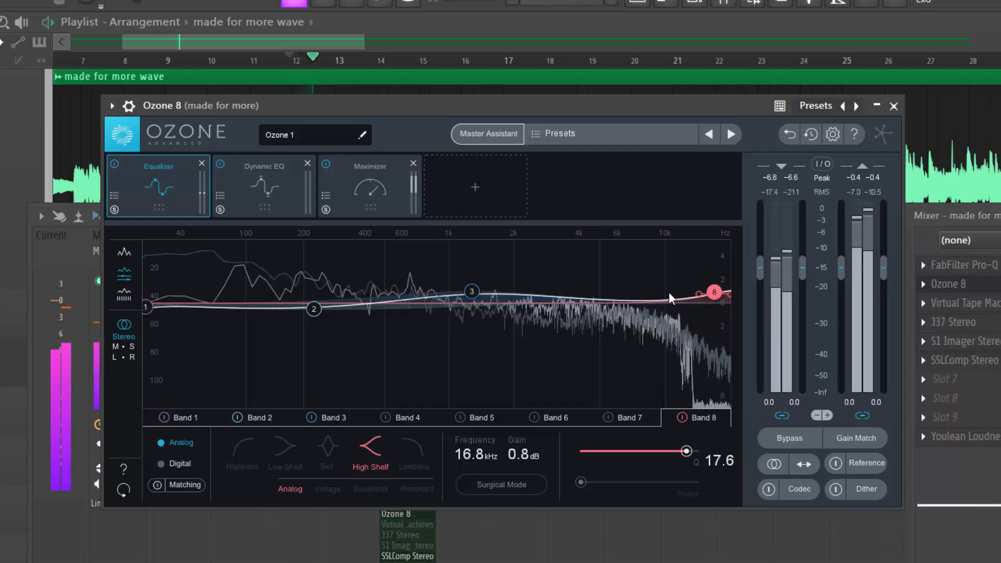
- Bypass the Dynamic EQ and Maximizer modules during playback to hear the Equalizer on its own
left_click(221, 162)
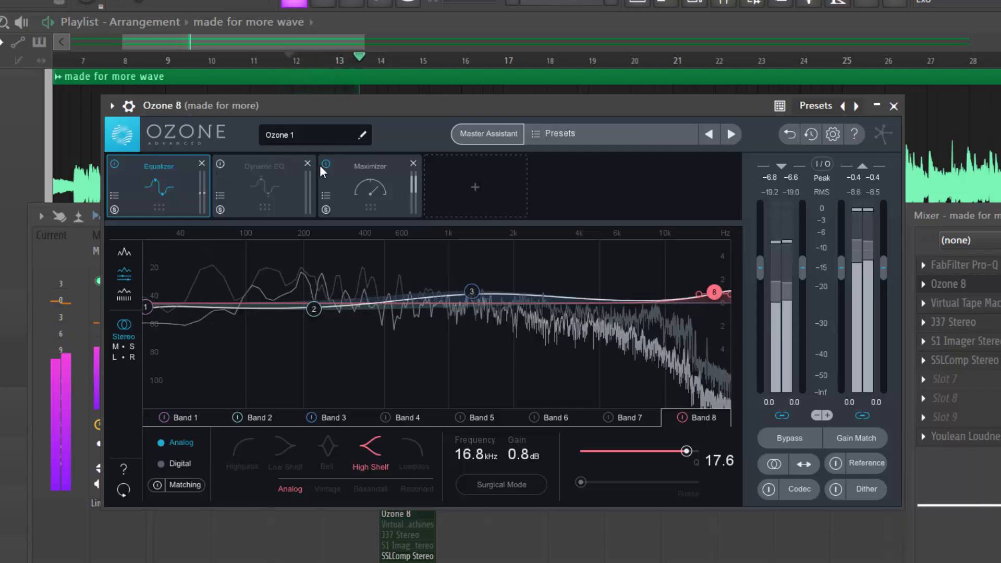
left_click(321, 165)
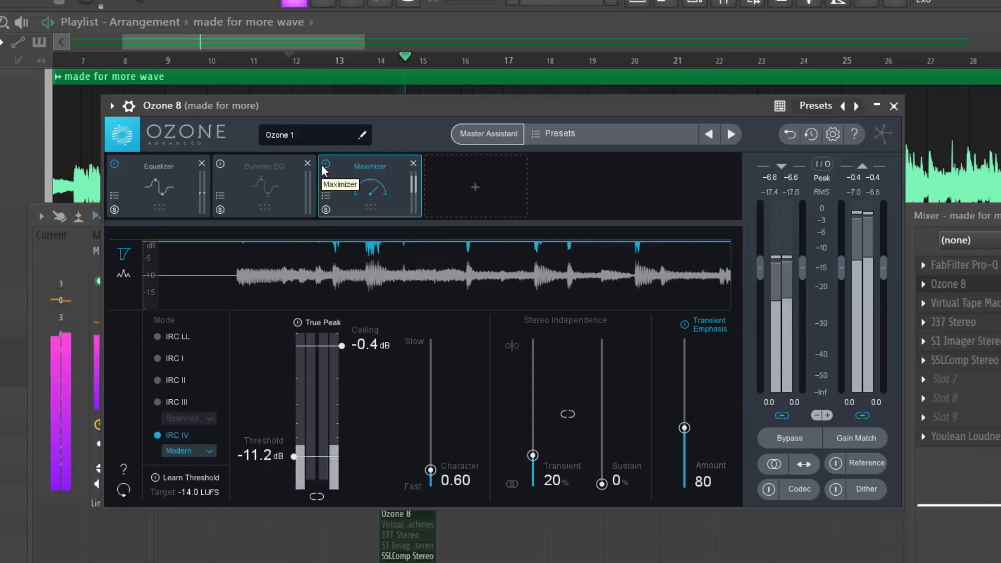
left_click(326, 162)
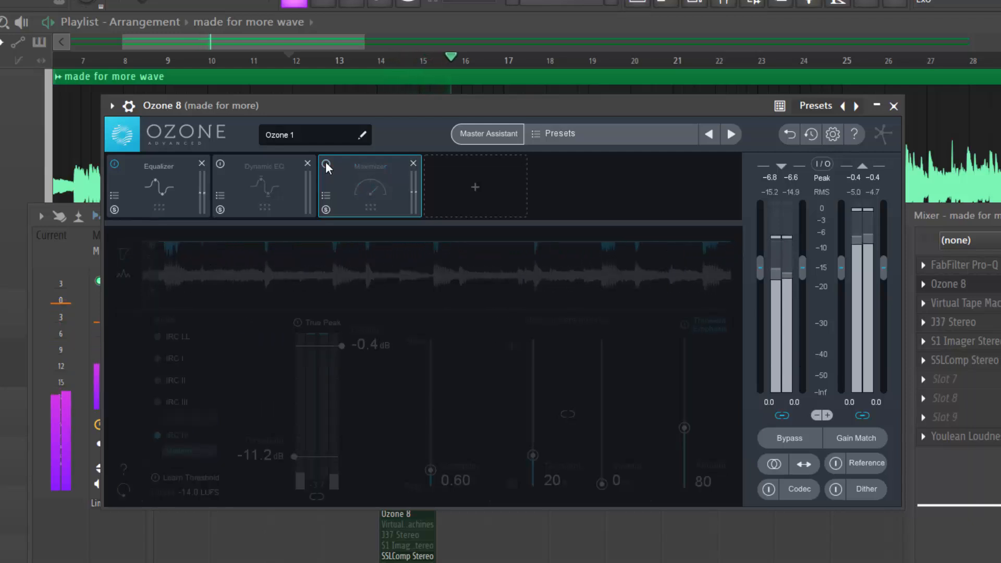
- Open the Dynamic EQ module, switch it back on and play the track through it
left_click(244, 182)
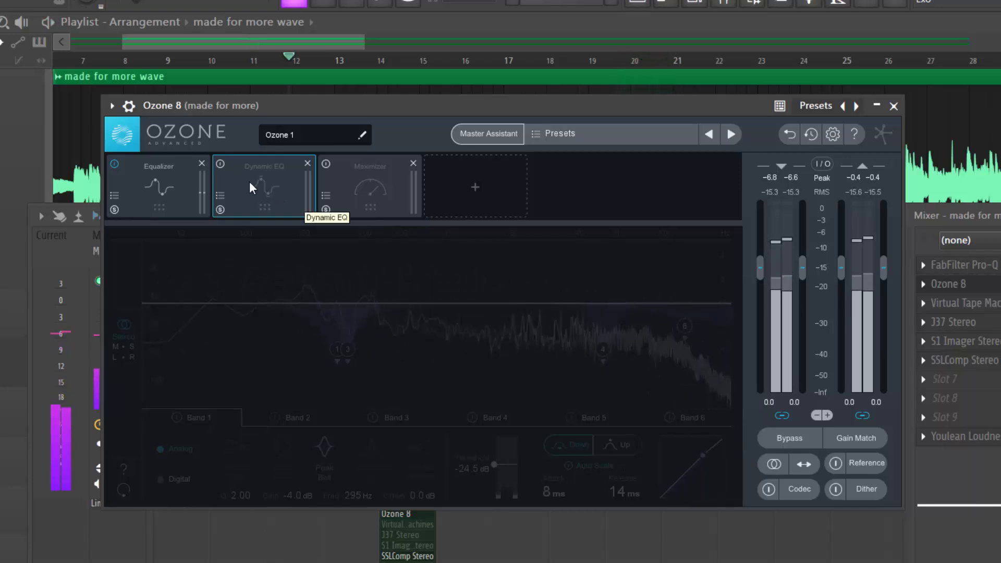
key("space")
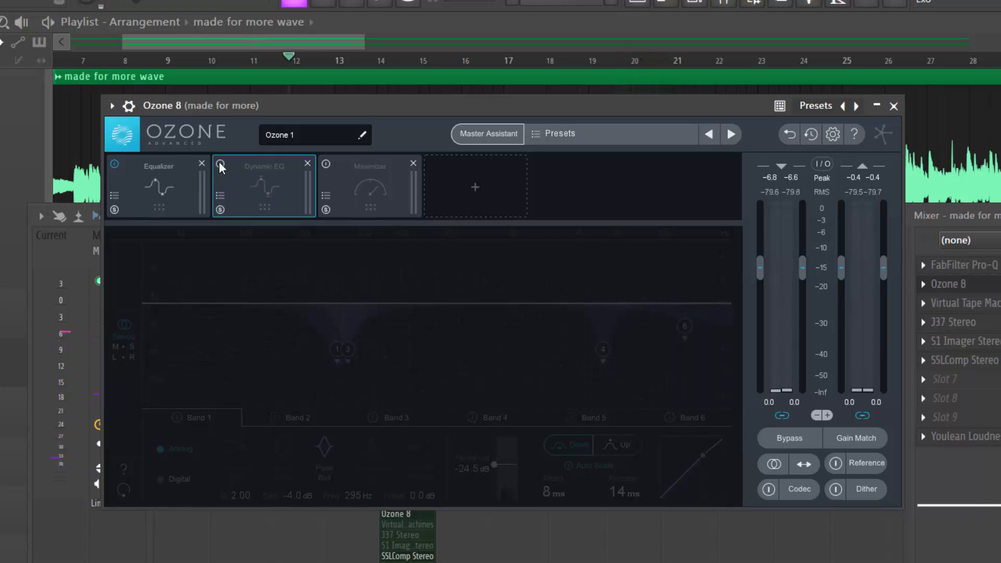
left_click(220, 162)
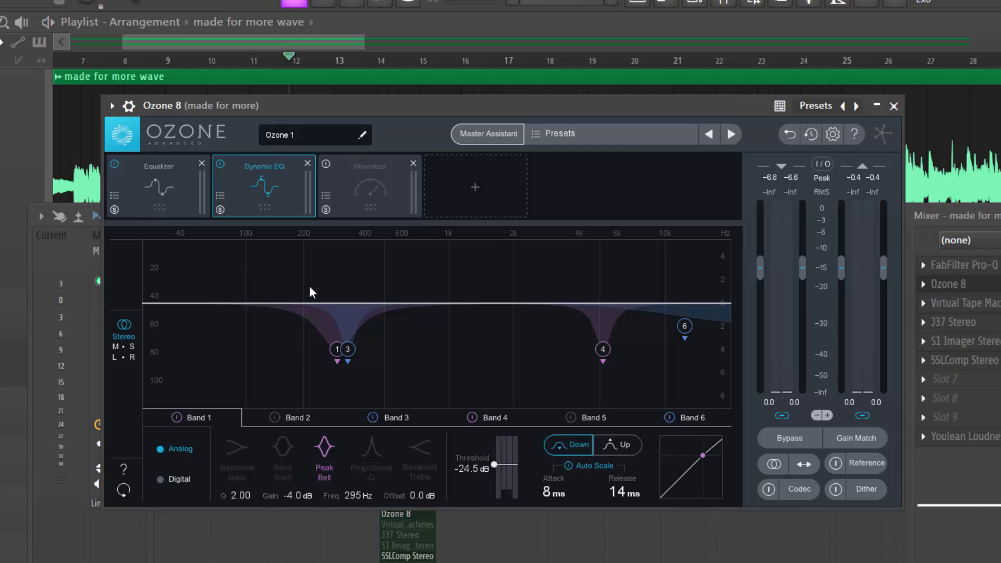
key("space")
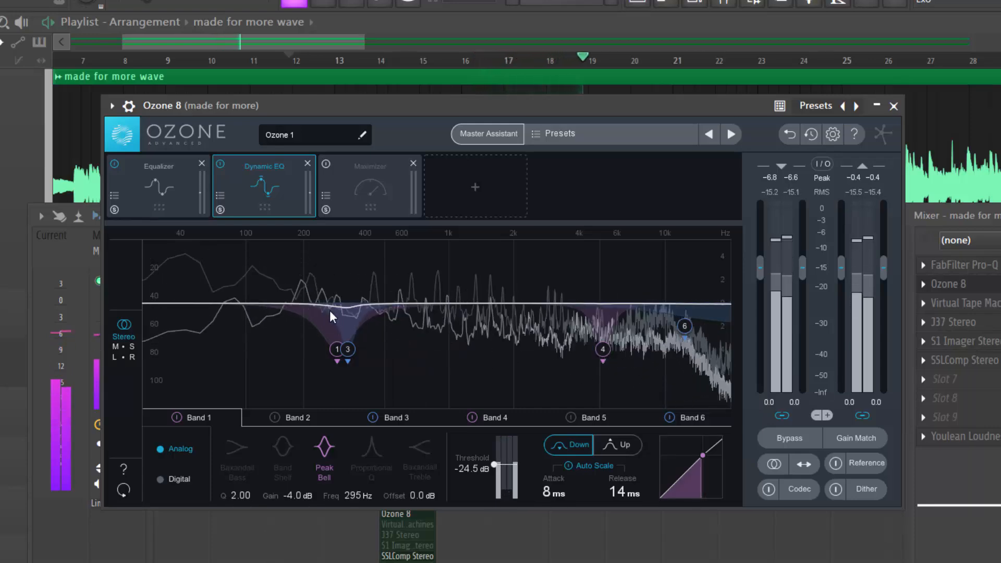
- Try a Dynamic EQ band 2 cut of about -1.3 dB at 60 Hz, undo it and stop playback
right_click(217, 302)
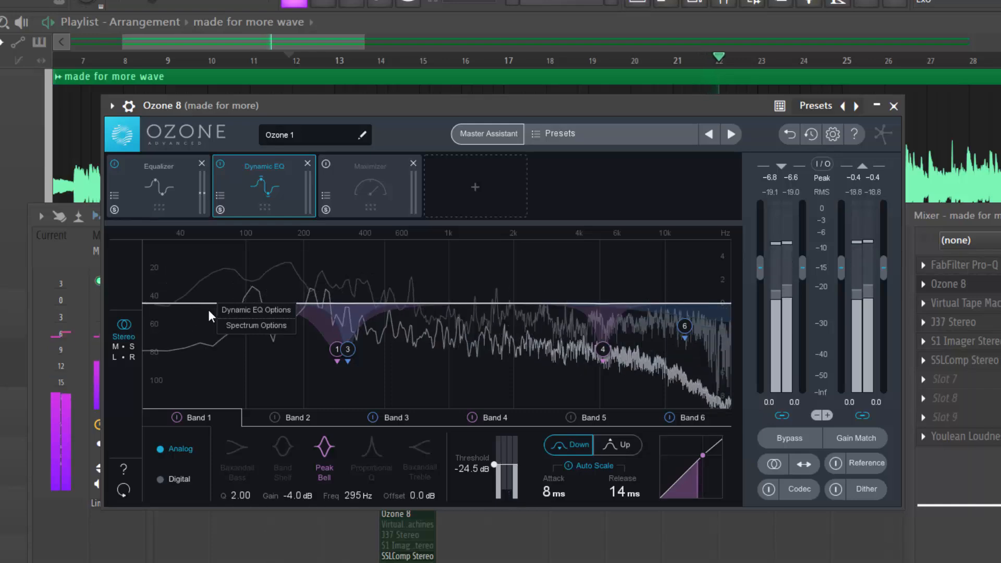
double_click(207, 302)
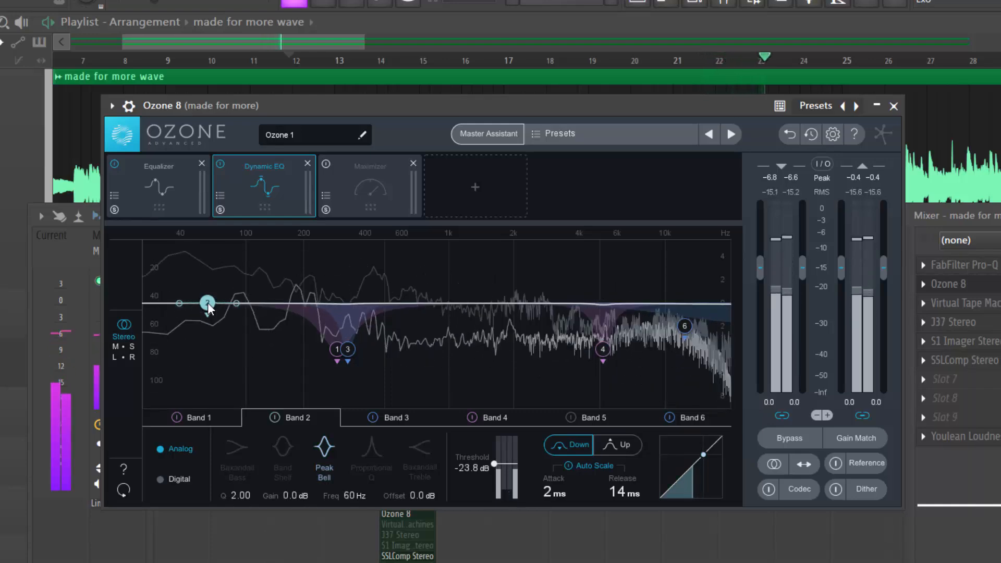
left_click_drag(208, 302, 205, 327)
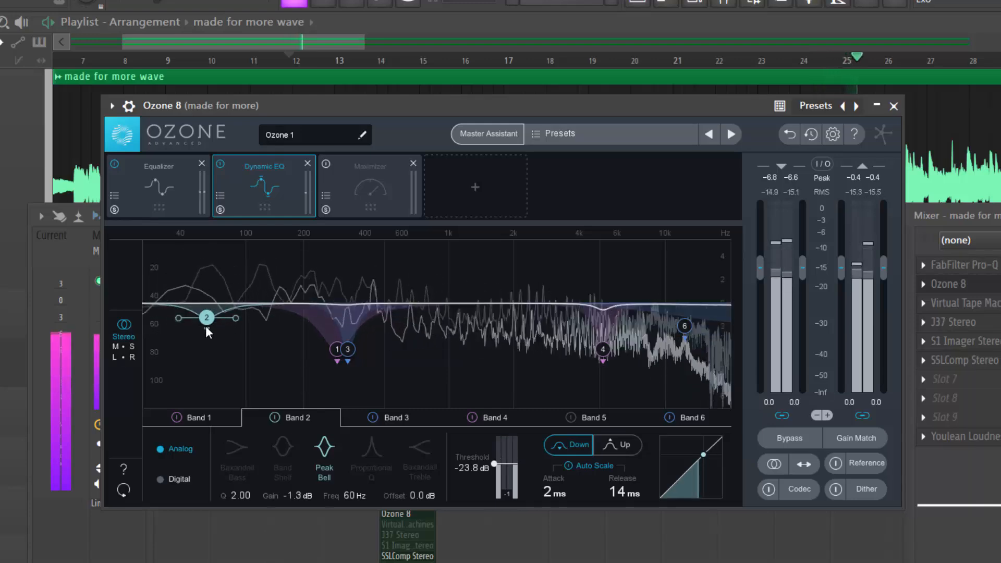
key("ctrl+z")
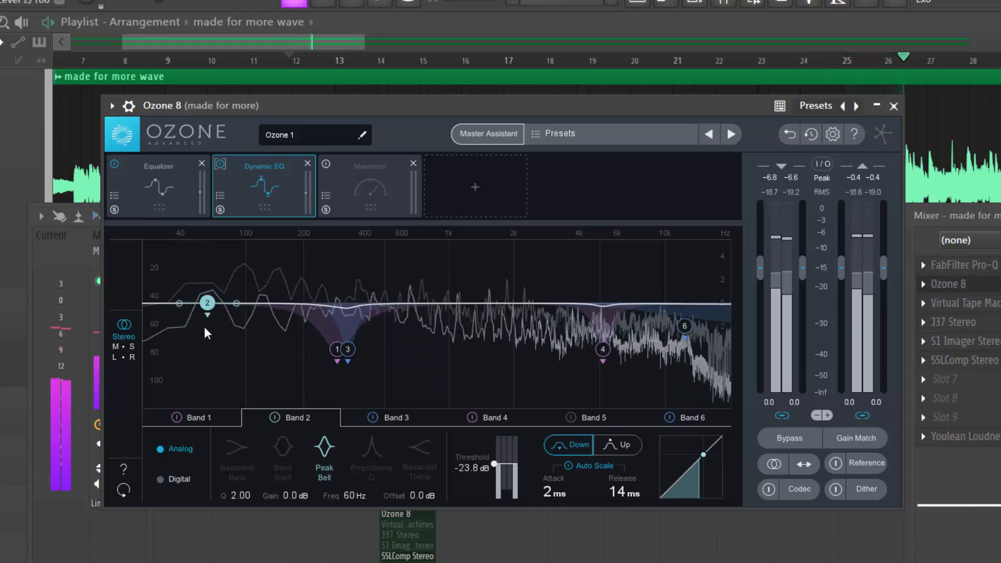
key("ctrl+z")
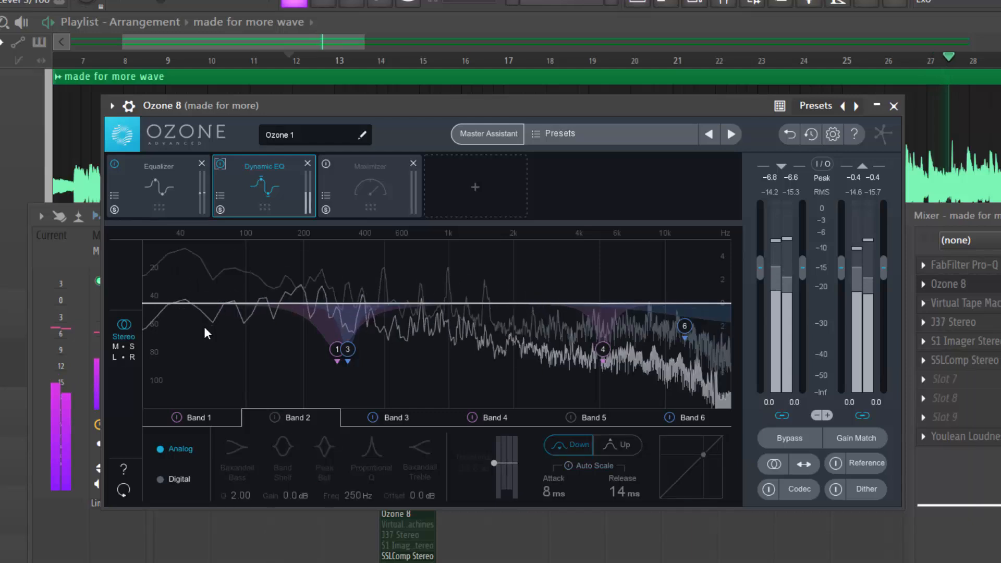
key("space")
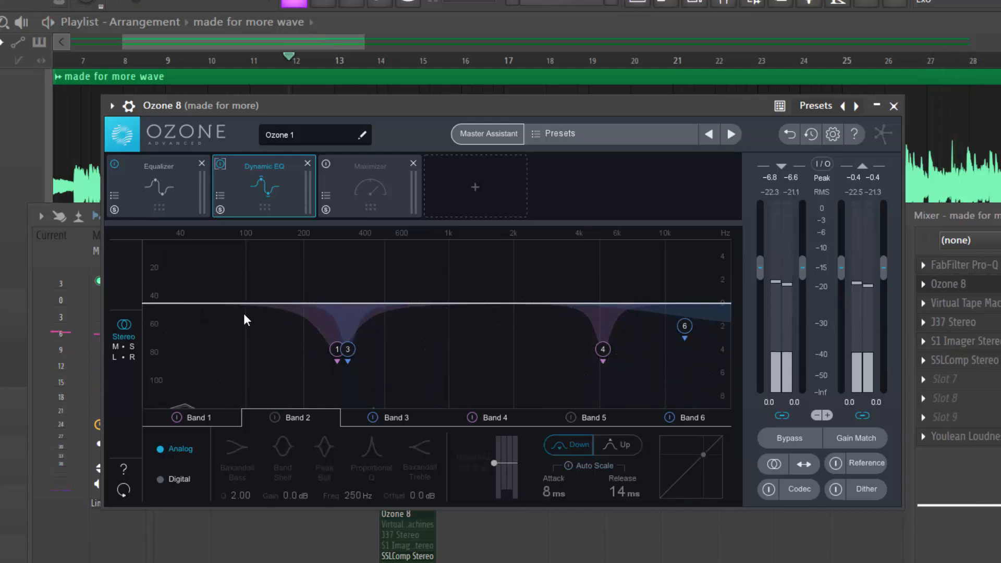
- Try boosting Dynamic EQ band 2 about 2.7 dB at 52 Hz and 2.9 dB at 94 Hz during playback, and reset the band
left_click(211, 302)
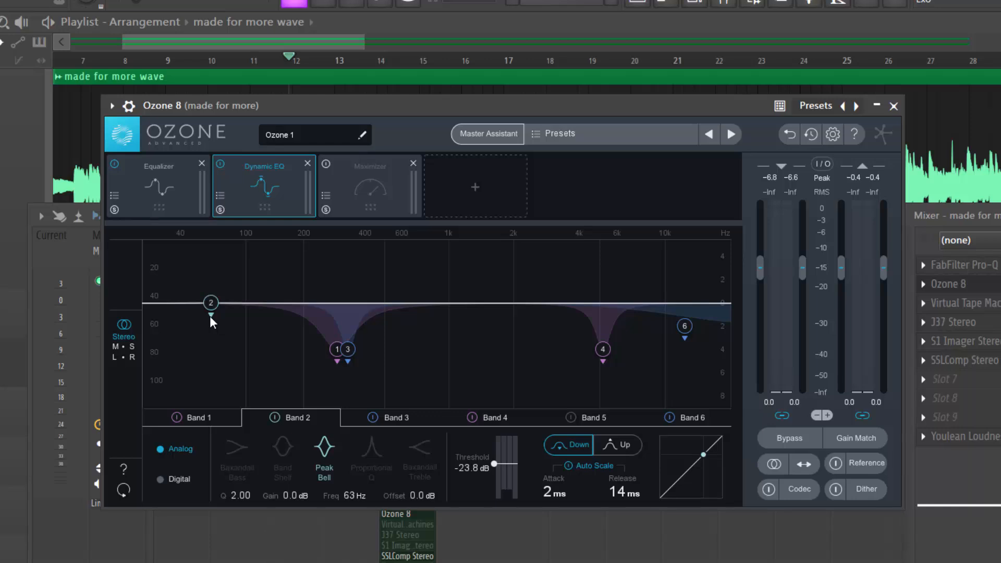
left_click_drag(214, 308, 197, 276)
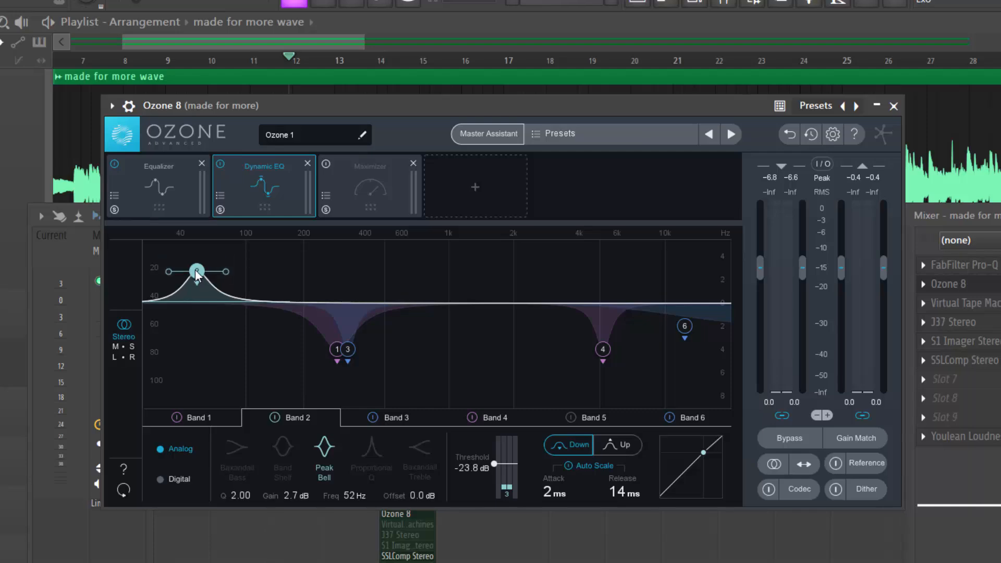
key("space")
left_click_drag(197, 275, 240, 270)
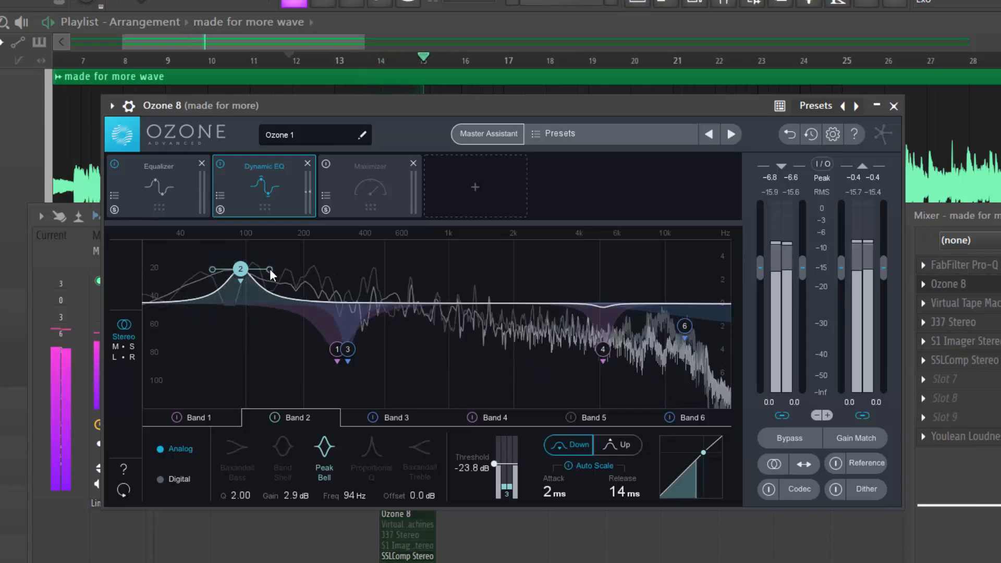
right_click(270, 272)
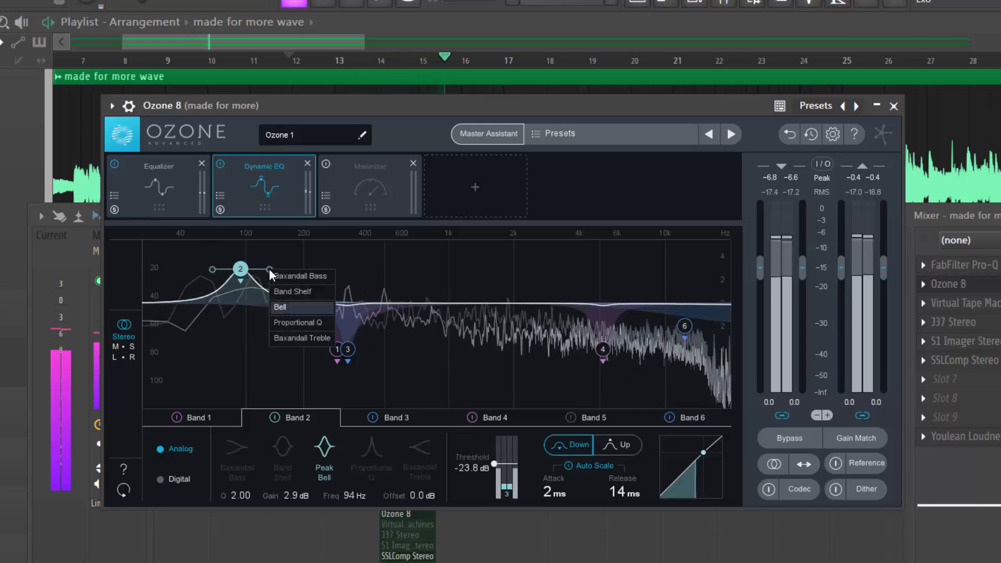
left_click(242, 268)
double_click(242, 268)
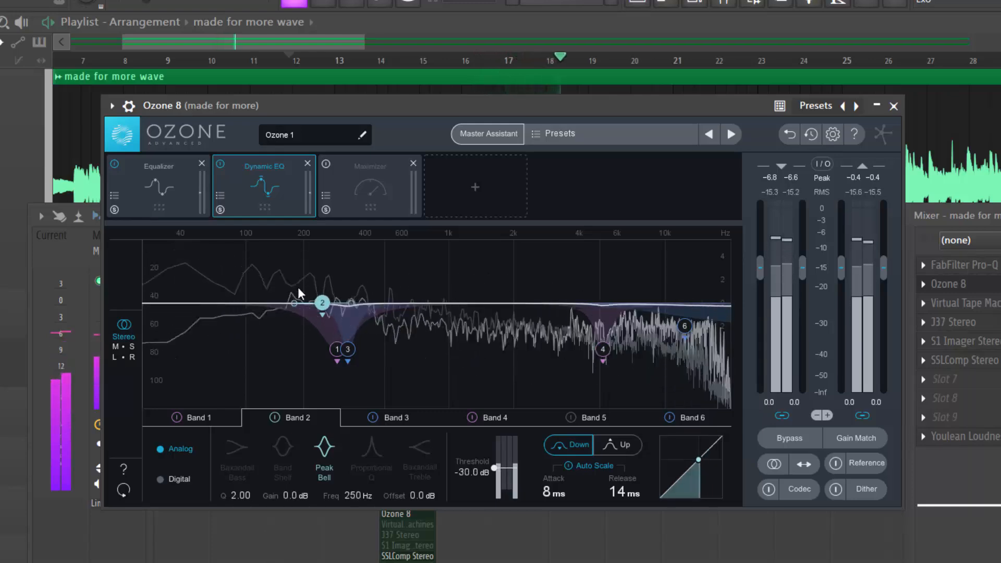
- Try Dynamic EQ band 2 as a cut of about -1.4 dB at 63 Hz and listen to the track
left_click_drag(323, 303, 208, 327)
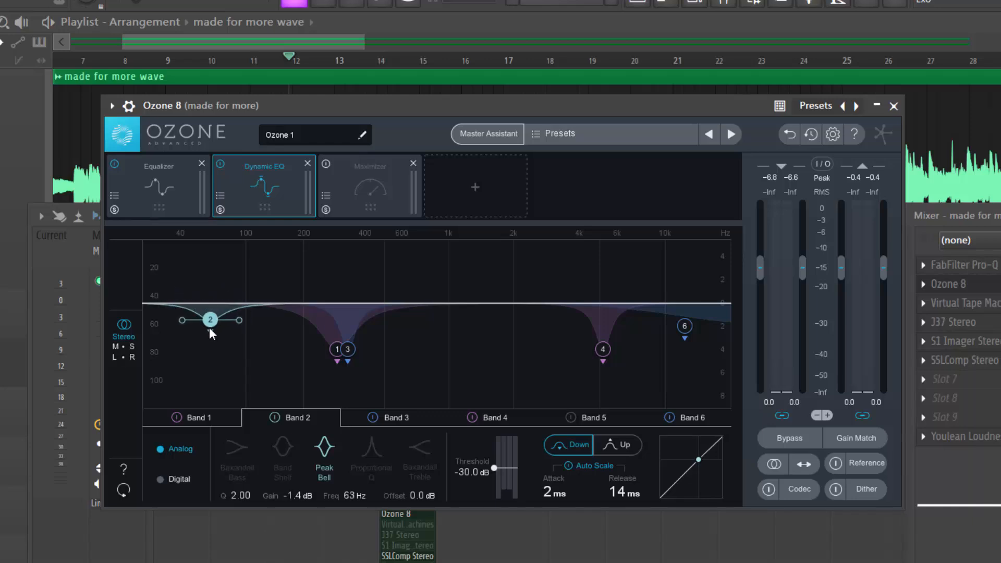
key("space")
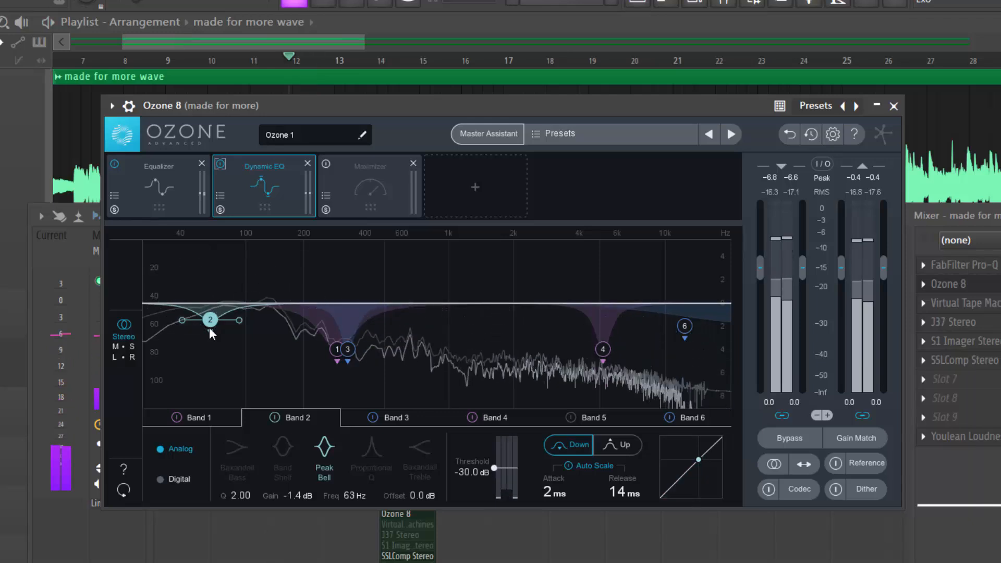
key("space")
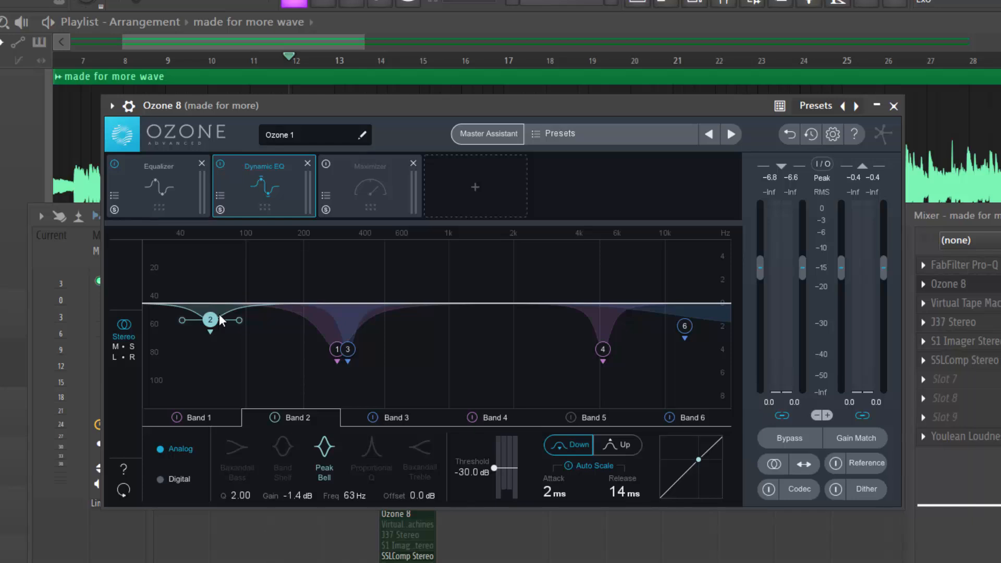
right_click(214, 324)
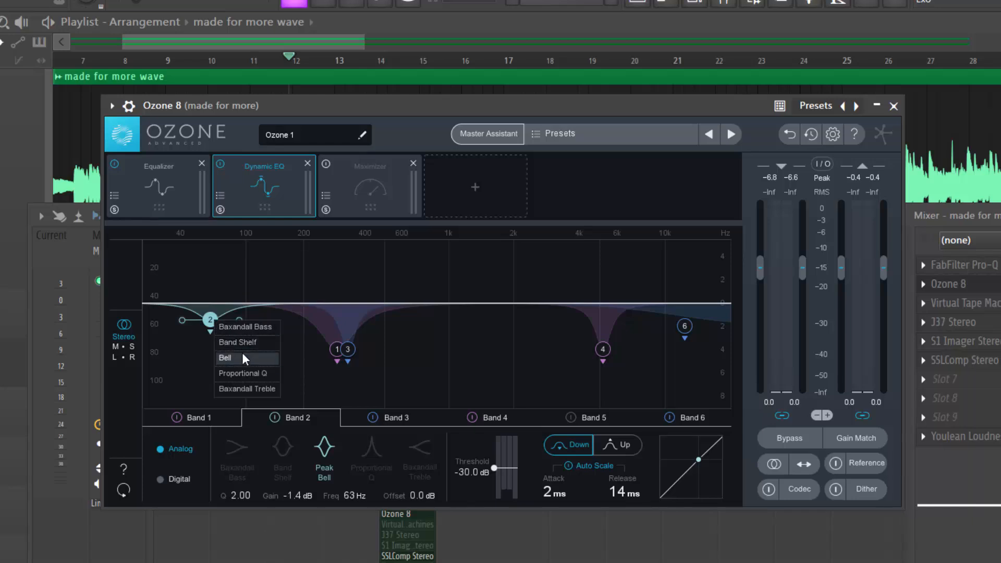
left_click(204, 322)
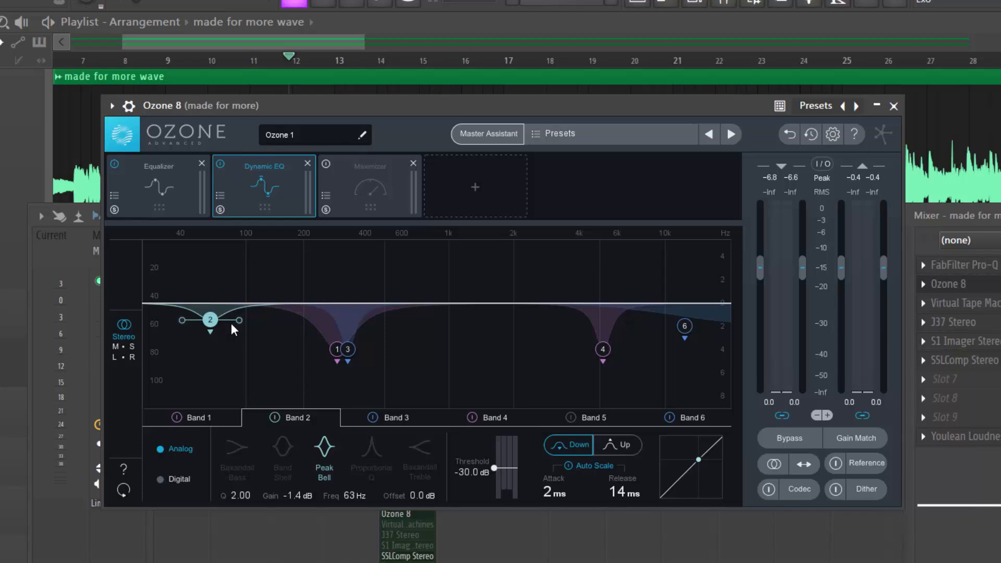
- Undo all the band 2 experiments in the Dynamic EQ, including the added band itself
mouse_move(210, 320)
left_mouse_down()
mouse_move(209, 303)
mouse_move(322, 303)
mouse_move(240, 269)
left_mouse_up()
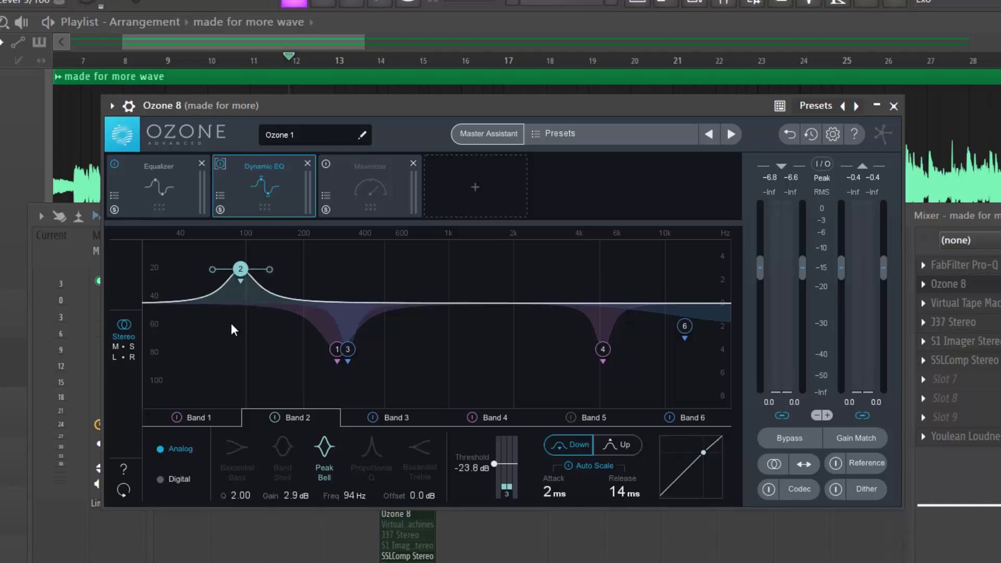
left_click_drag(240, 269, 197, 271)
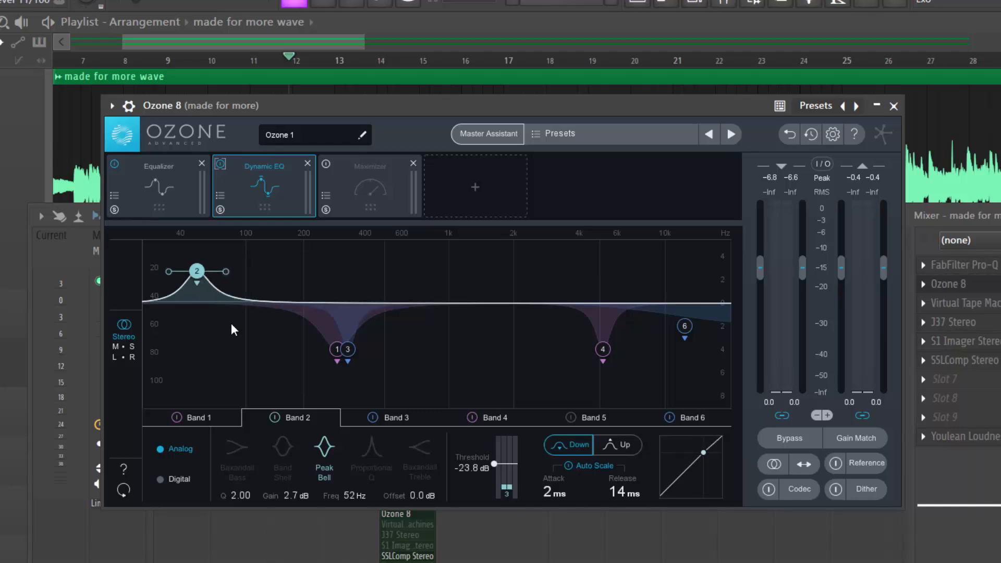
key("ctrl+alt+z")
key("ctrl+alt+z")
key("ctrl+alt+z")
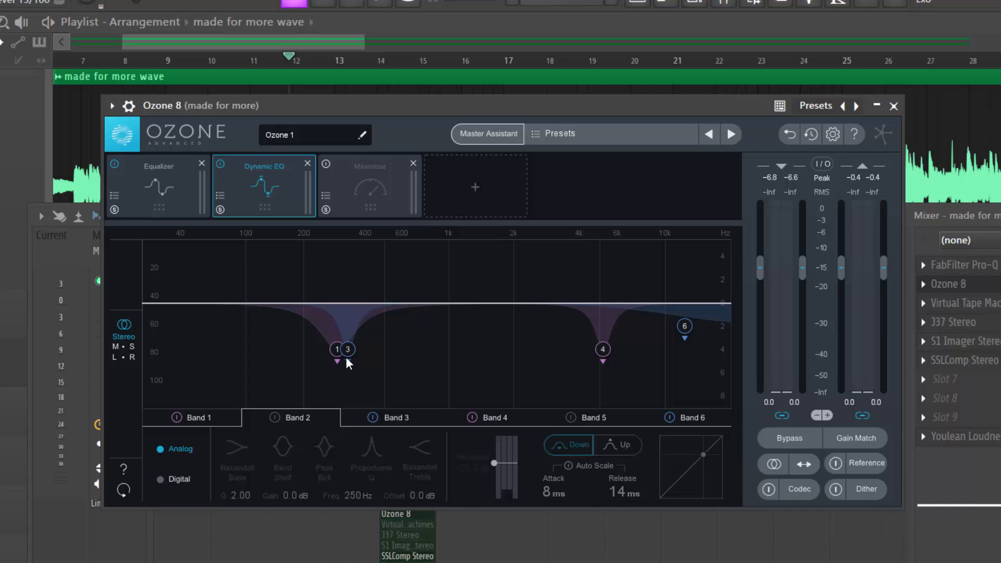
- Check the Dynamic EQ's bands 4 and 6, and switch the Maximizer back on with its settings open
left_click(602, 356)
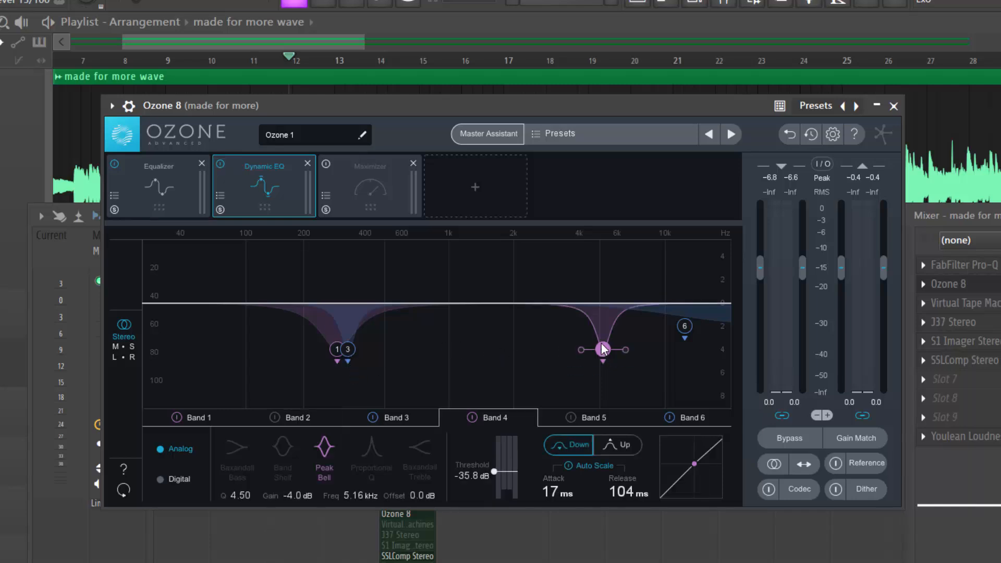
left_click(685, 327)
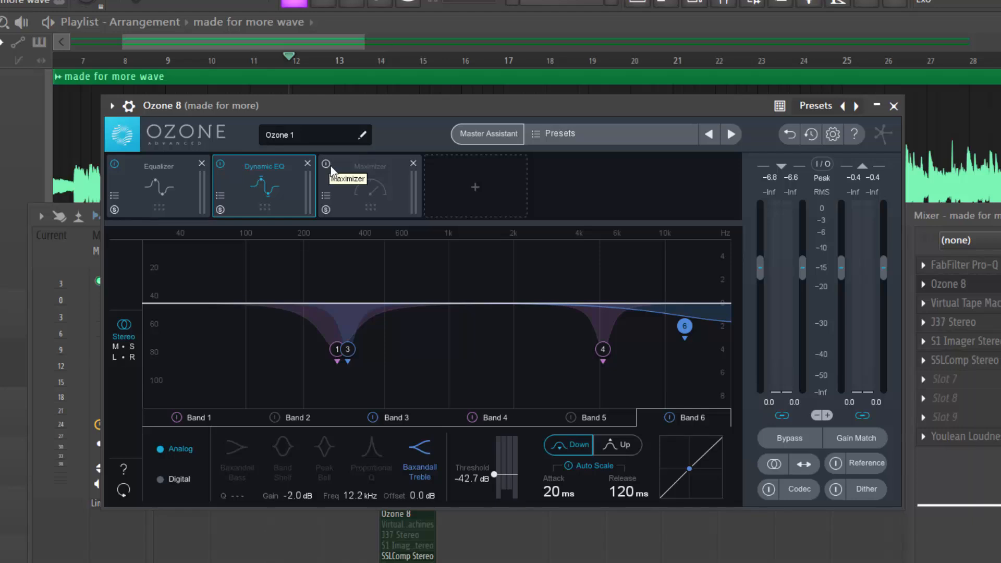
left_click(326, 164)
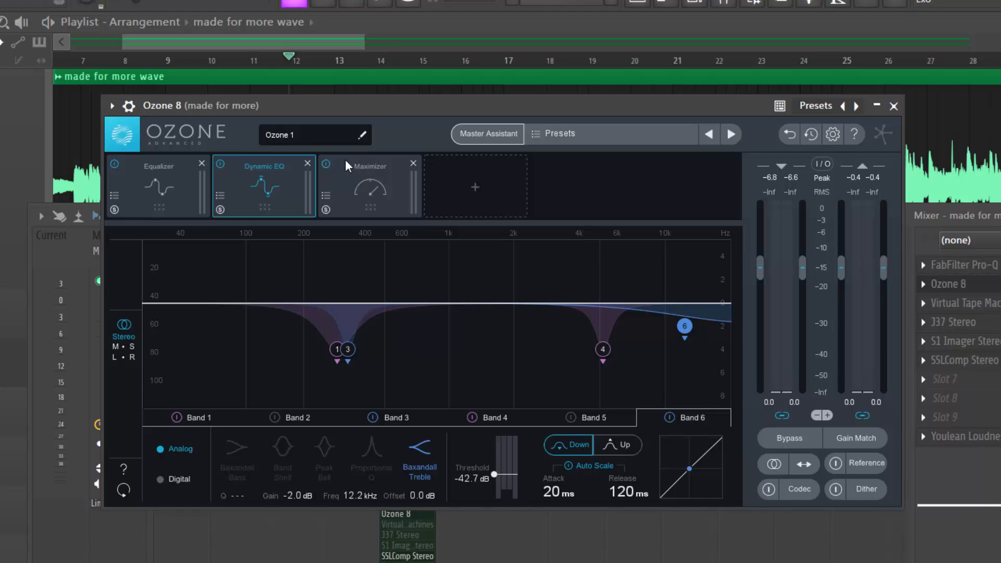
left_click(376, 177)
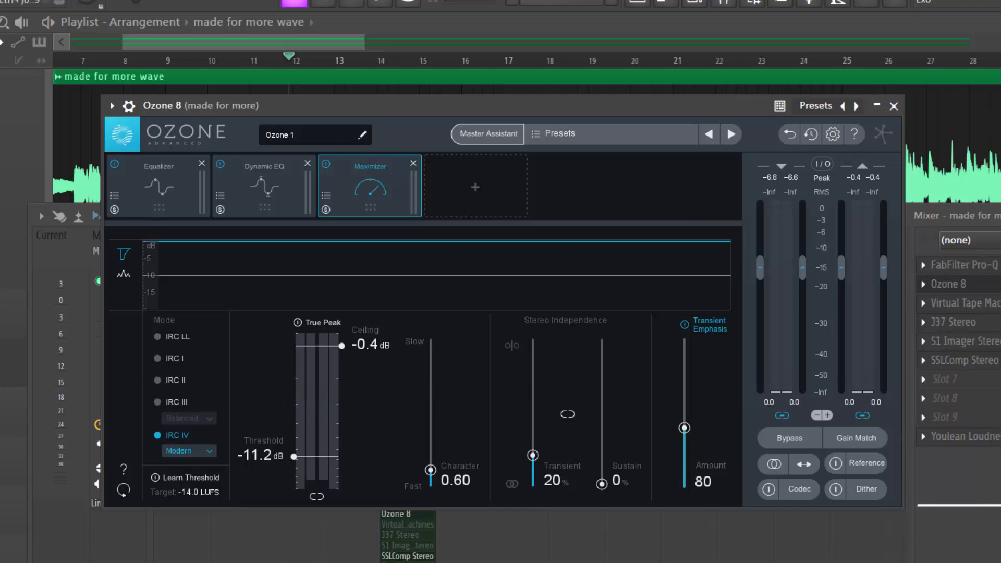
- Open Youlean Loudness Meter 2 from the mixer's effect chain and move its window aside to read the loudness
key("F9")
left_click(989, 436)
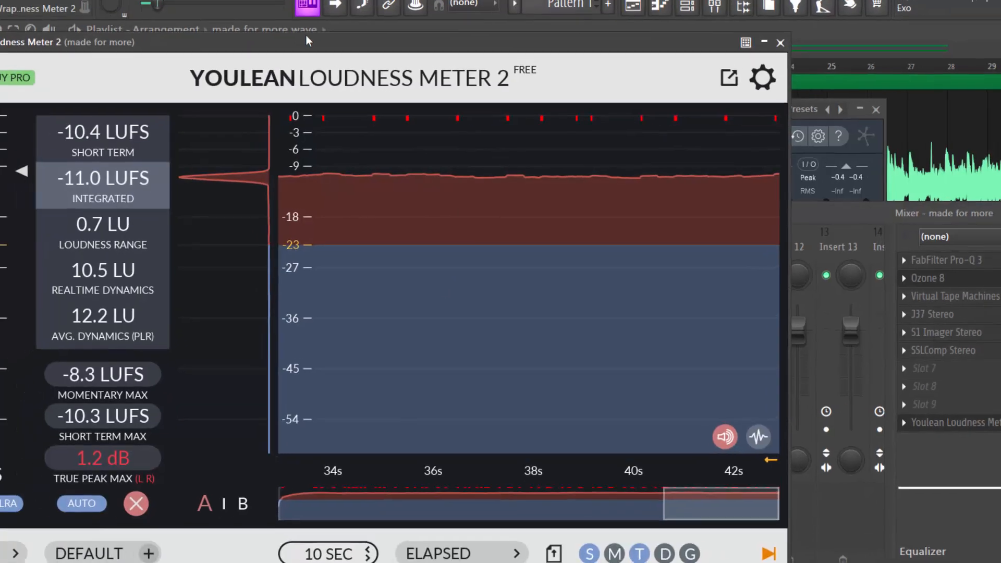
left_click_drag(290, 29, 146, 30)
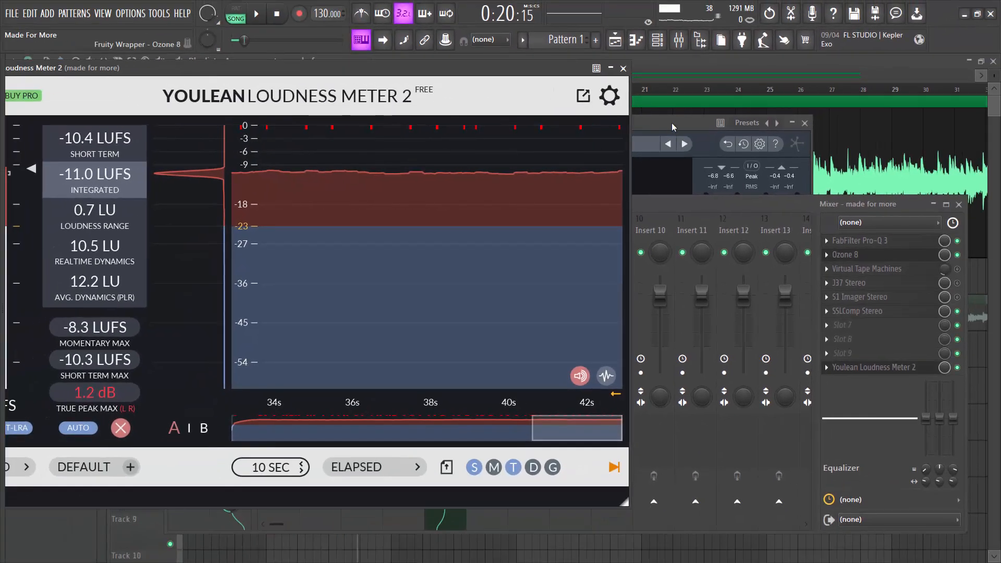
- Bring Ozone 8 to the front and arrange it beside Youlean Loudness Meter 2 so the Maximizer settings and loudness readings are both visible
left_click(660, 129)
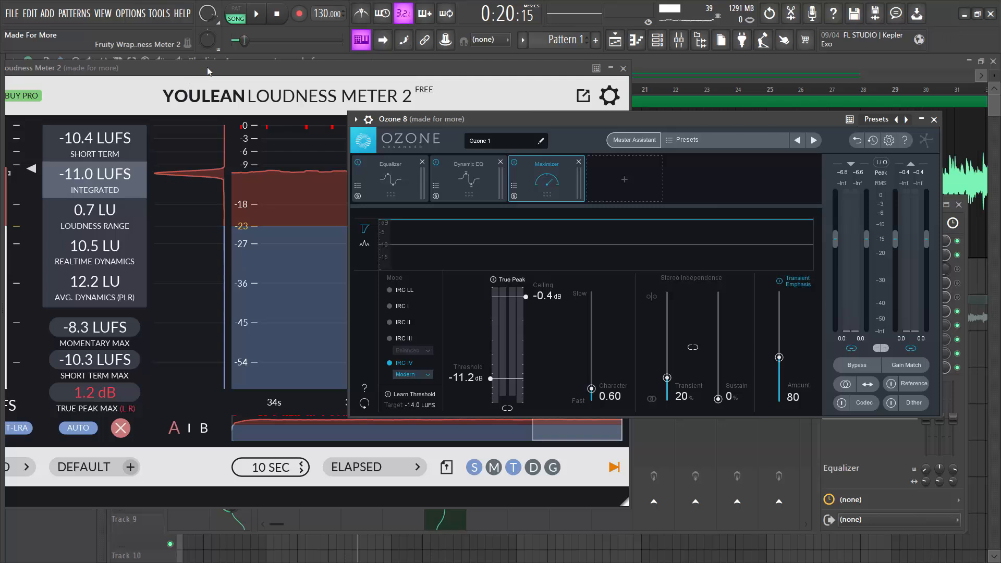
left_click_drag(208, 71, 240, 64)
left_click_drag(748, 123, 774, 121)
left_click_drag(460, 72, 516, 67)
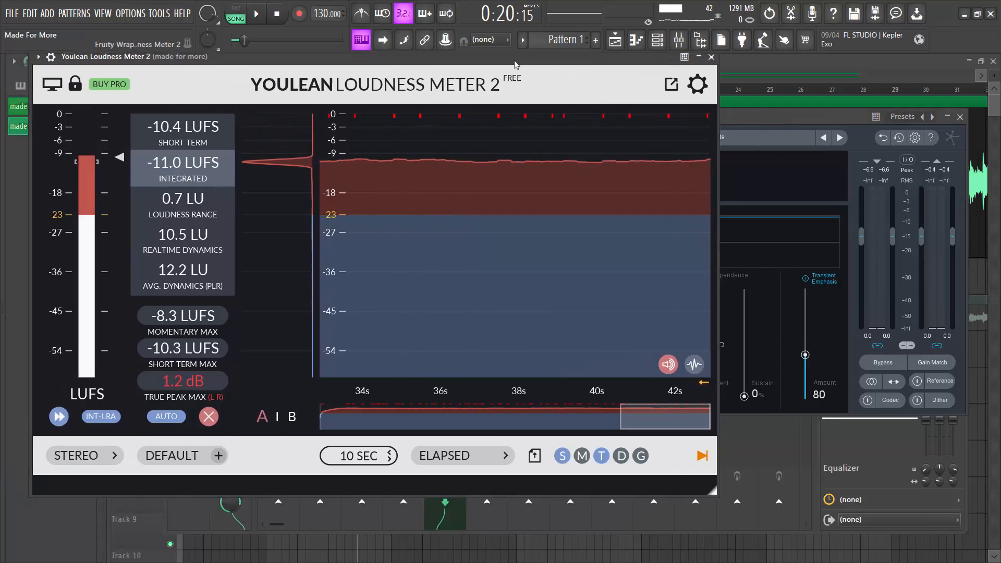
left_click_drag(788, 119, 790, 119)
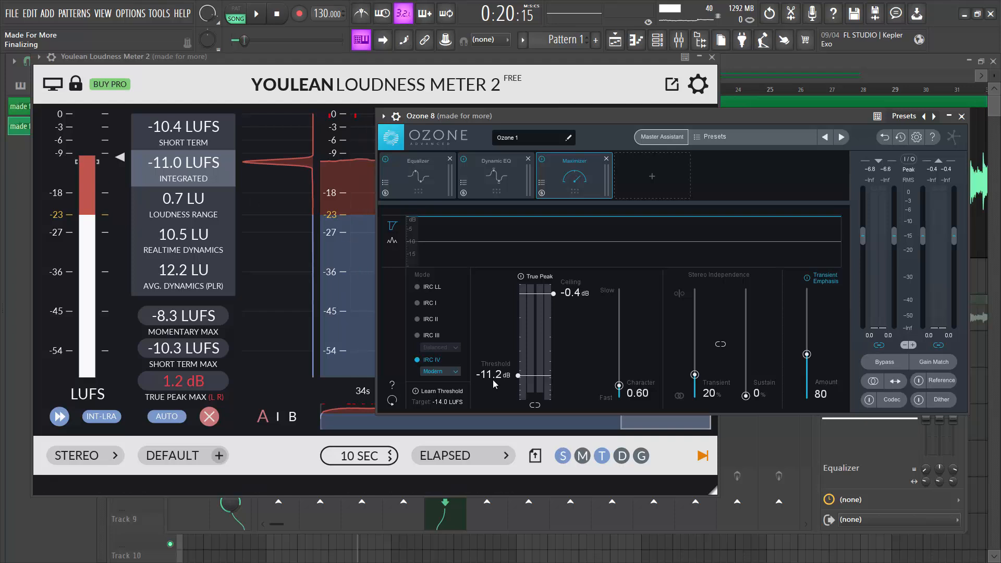
- Try a Maximizer threshold of -1.2 dB and play the track briefly to check its loudness with almost no limiting
left_click_drag(518, 376, 518, 309)
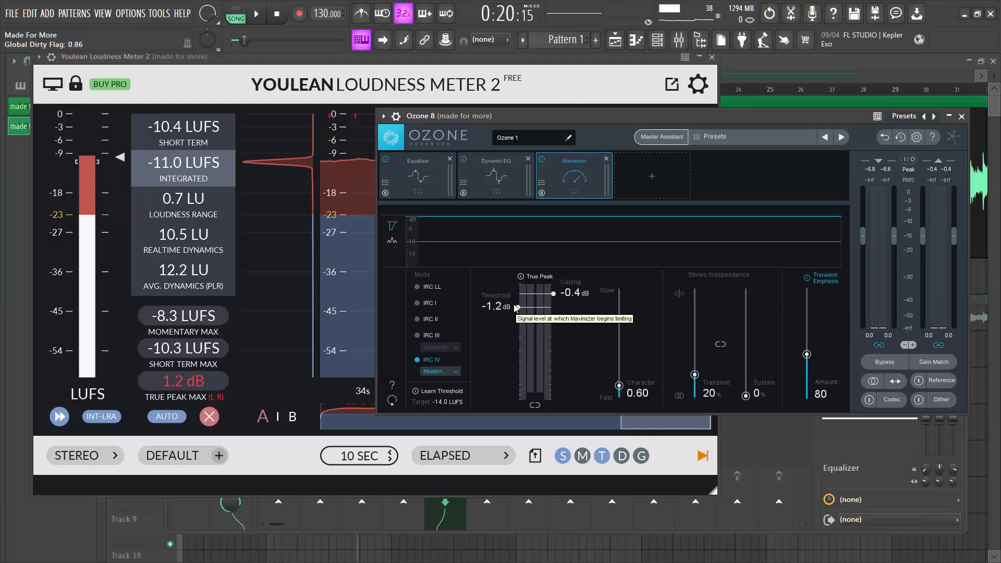
key("space")
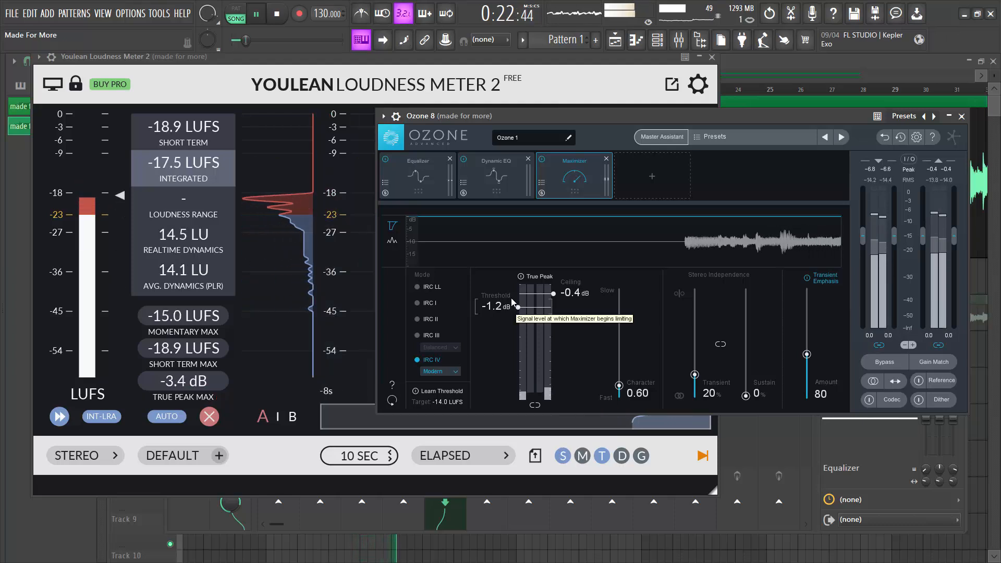
key("space")
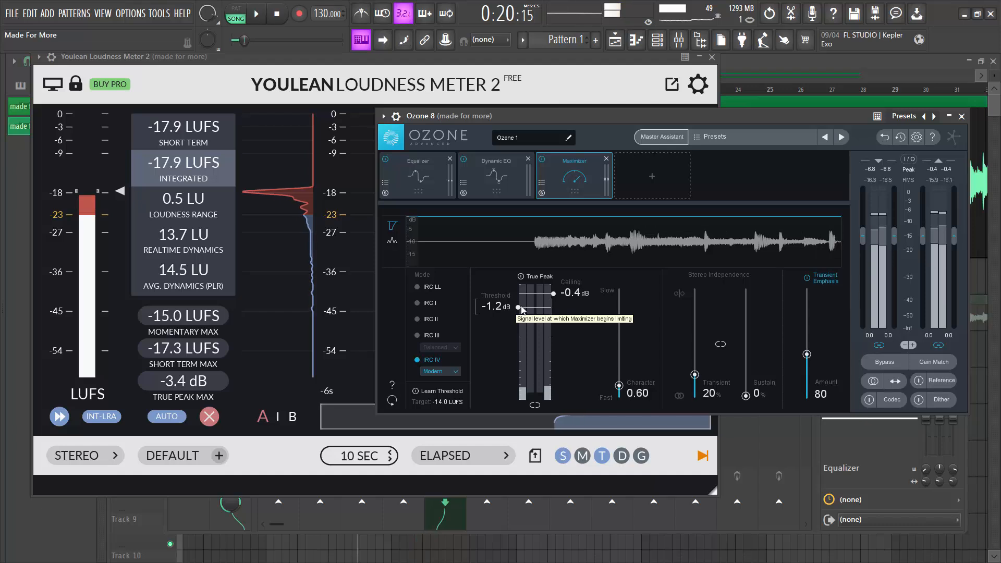
- Play the track again and lower the Maximizer threshold to -9.5 dB during playback while watching the loudness meter
key("space")
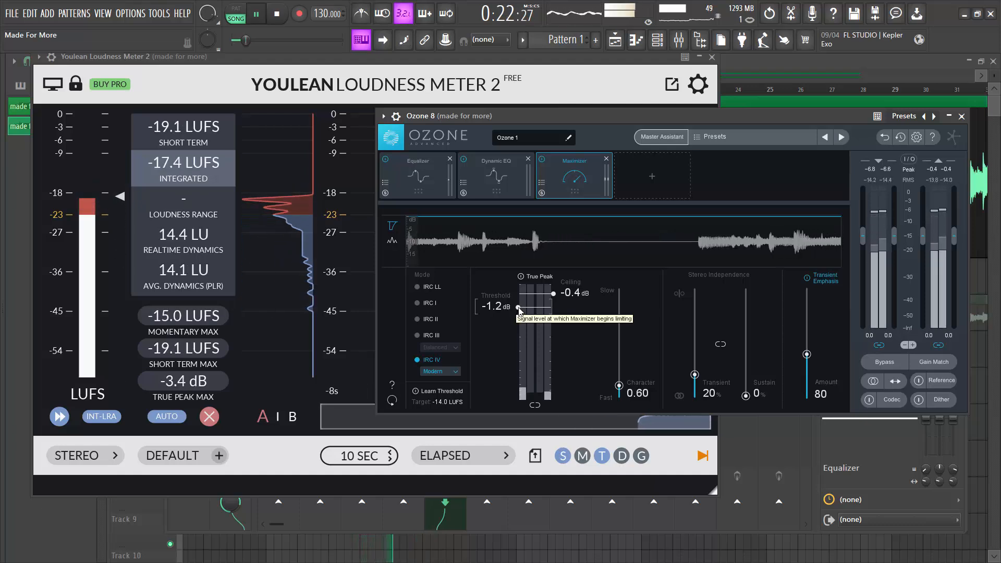
left_click_drag(517, 312, 528, 372)
key("space")
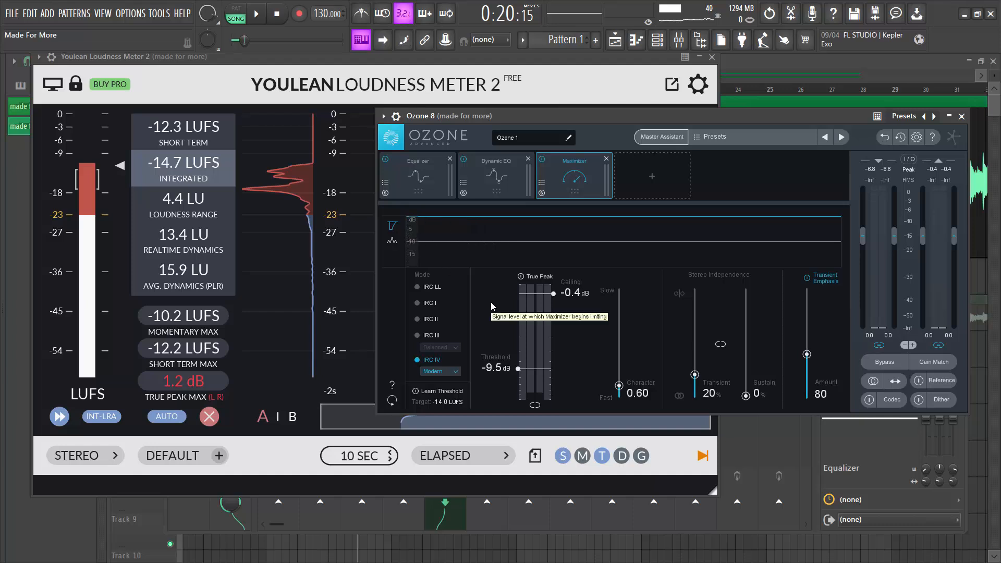
- Fine-tune the Maximizer during playback to a threshold of -11.4 dB and a ceiling of -0.3 dB while watching the loudness meter
key("space")
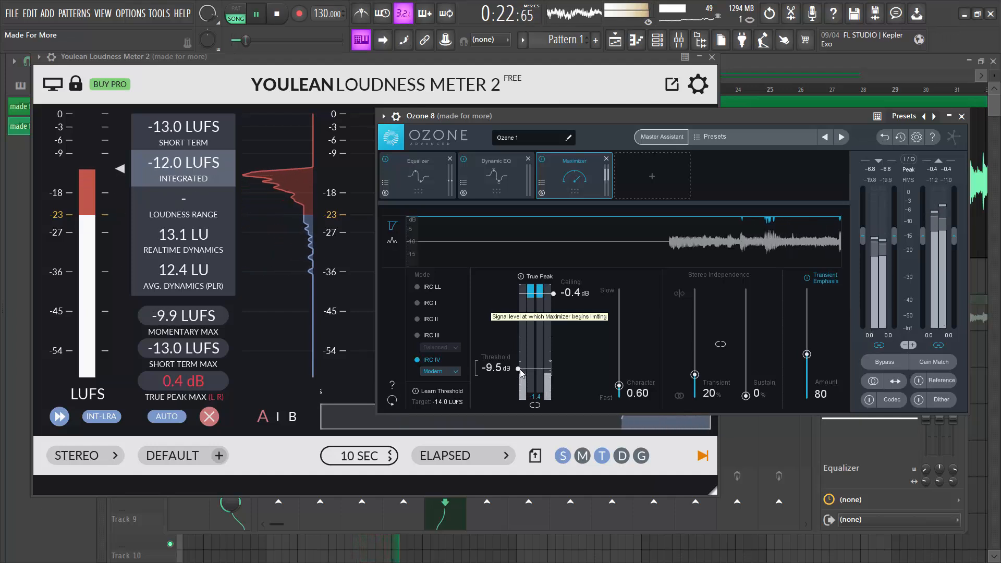
left_click_drag(516, 367, 523, 383)
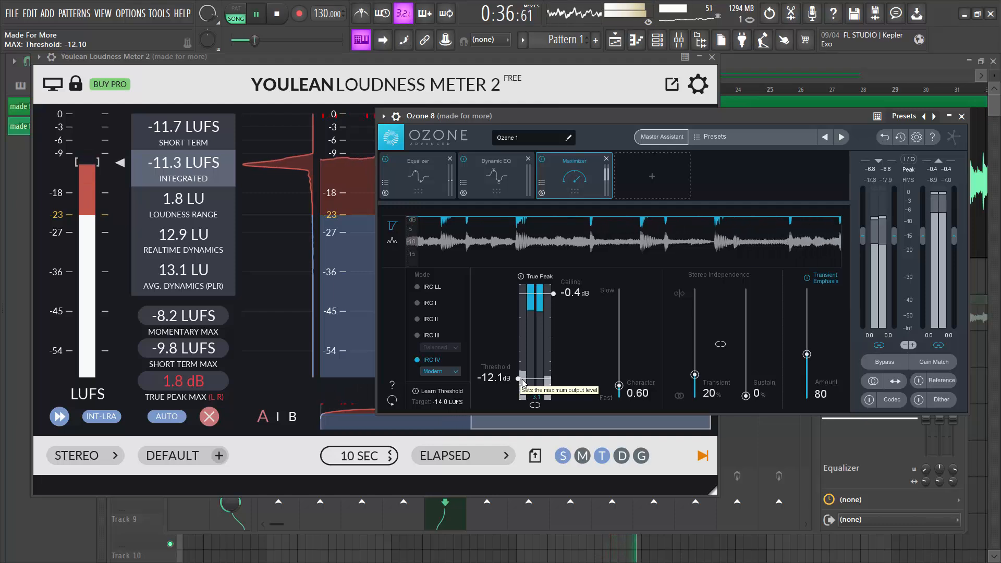
left_click_drag(523, 384, 527, 379)
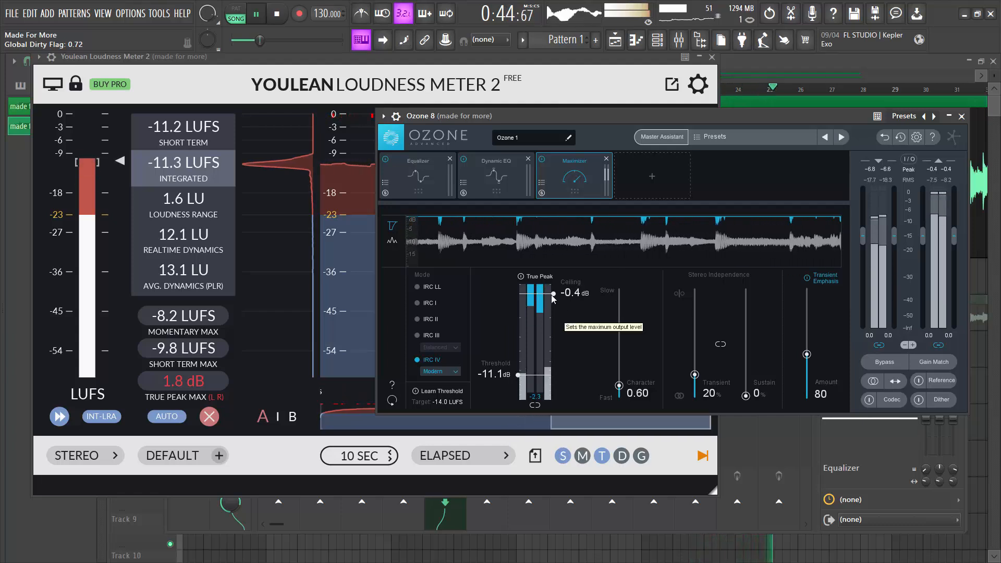
left_click_drag(553, 299, 554, 297)
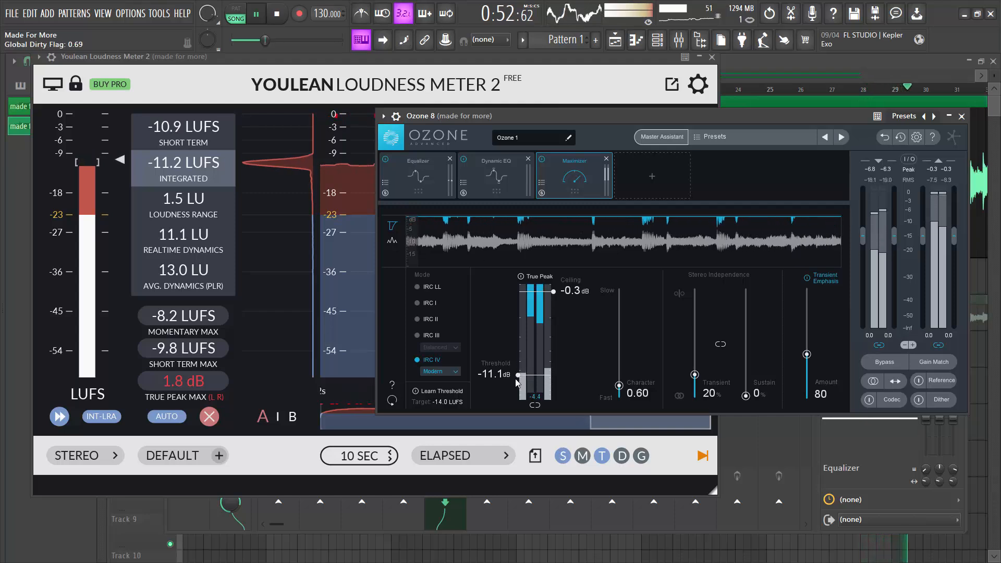
left_click_drag(519, 375, 522, 383)
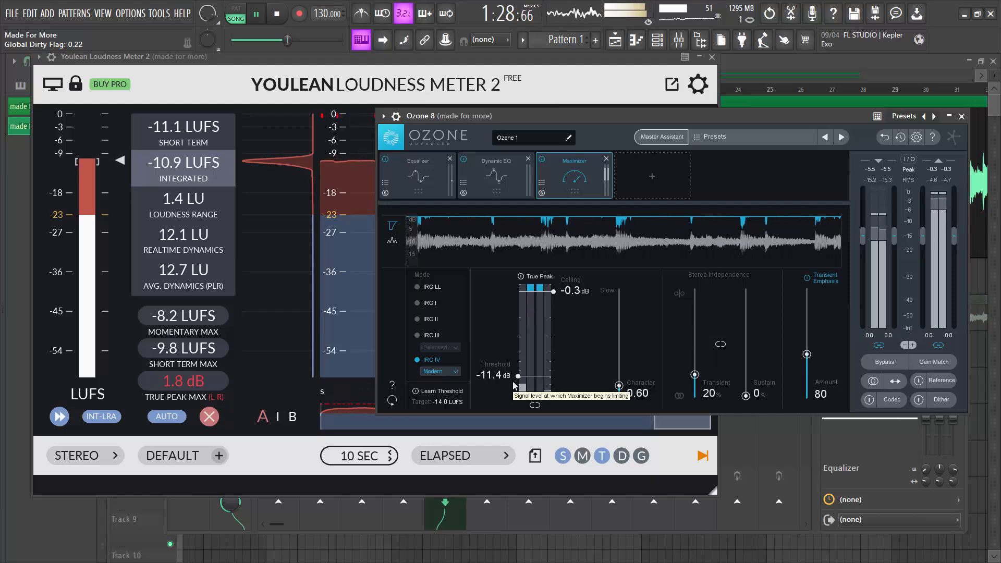
key("space")
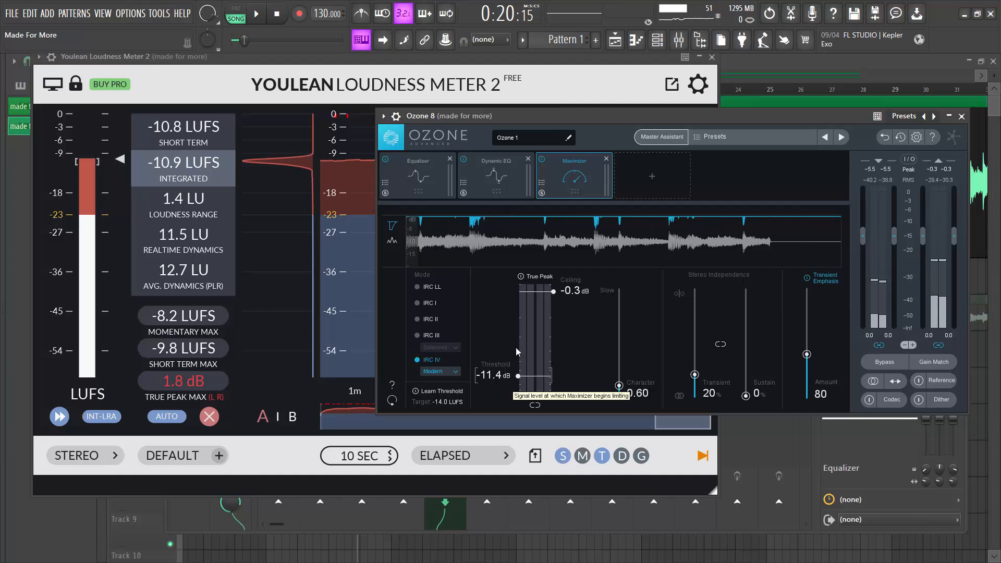